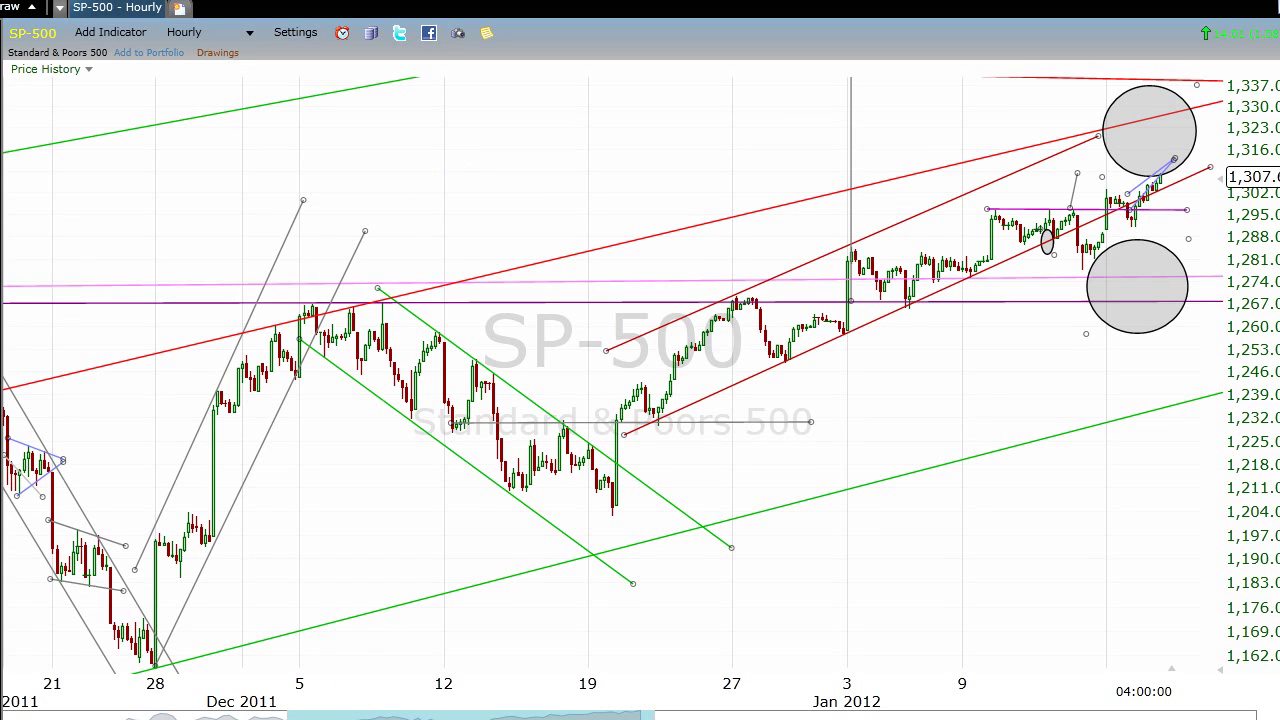
Draw three ellipses on the hourly chart around the early-November, late-November and December 2011 price troughs below the purple neckline.
drag(288, 715, 236, 715)
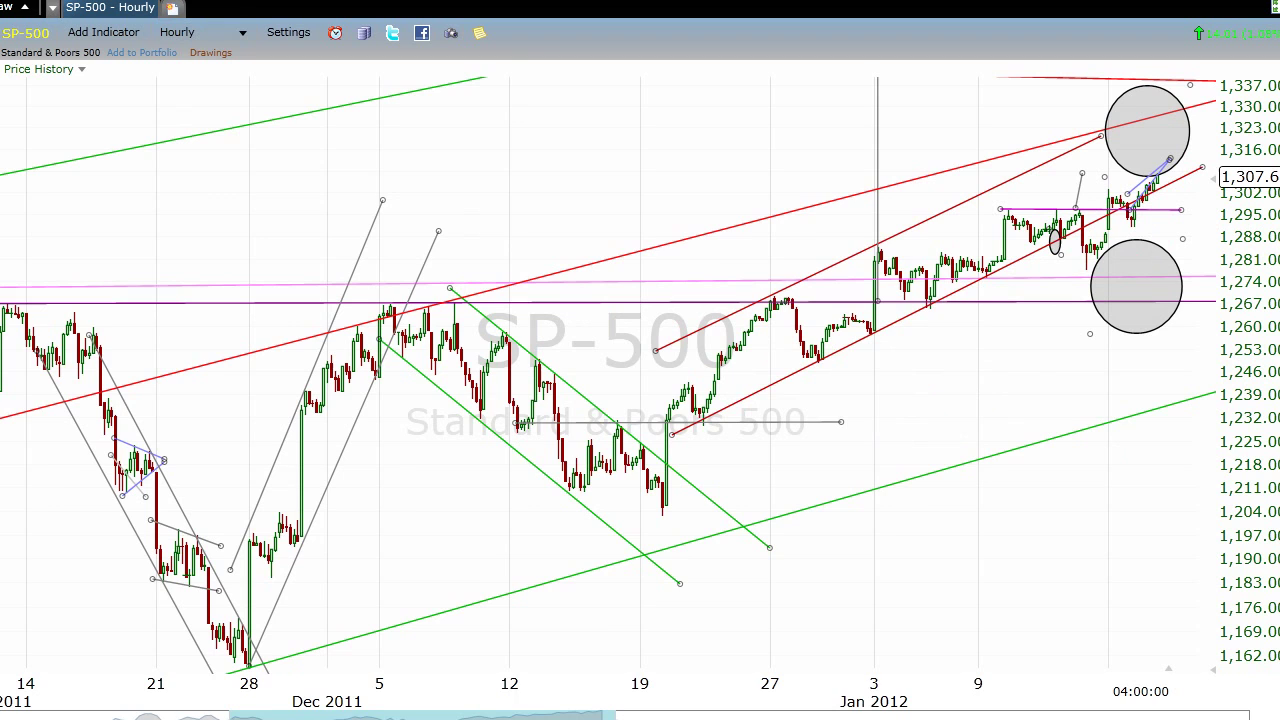
scroll(600, 380, down, 2)
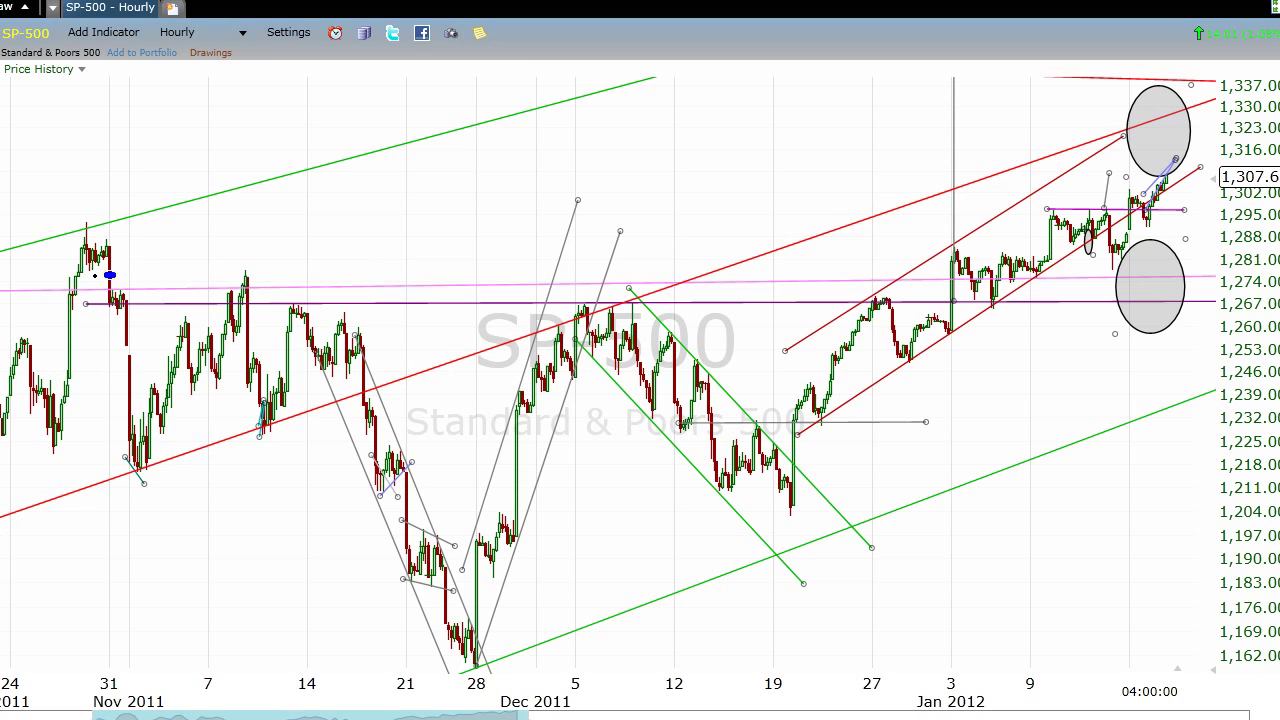
drag(95, 275, 349, 497)
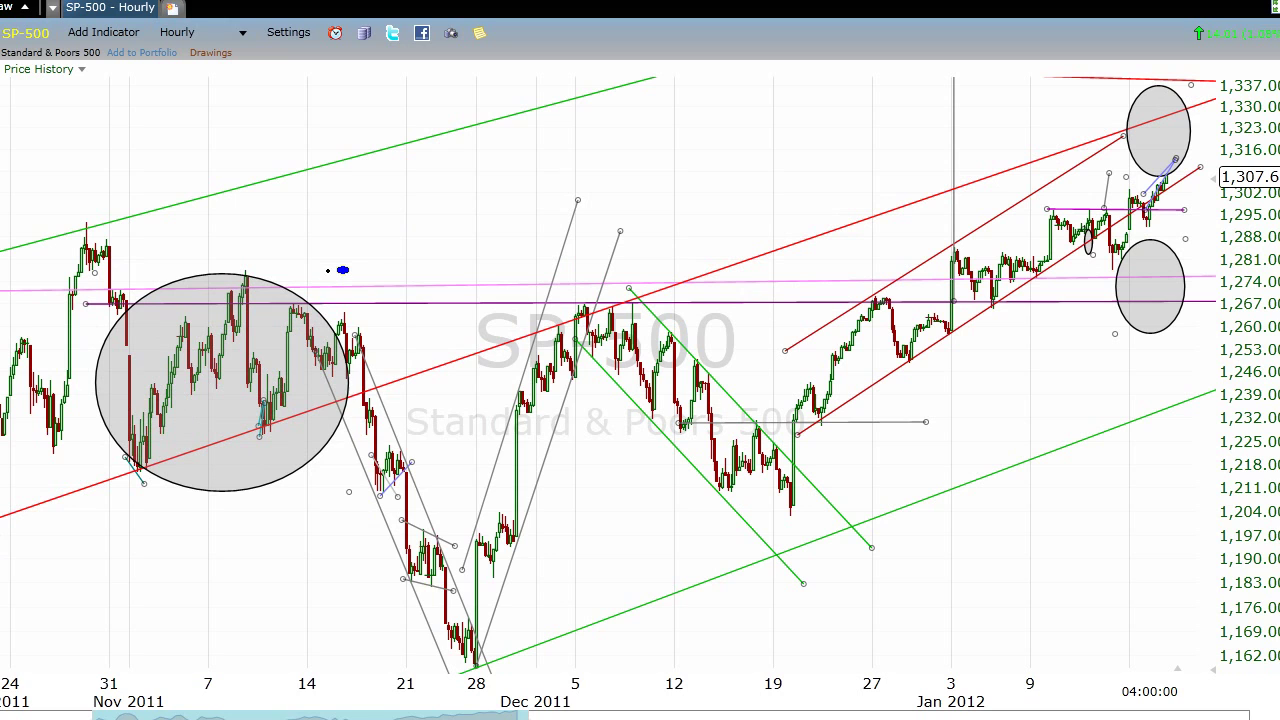
drag(326, 268, 614, 660)
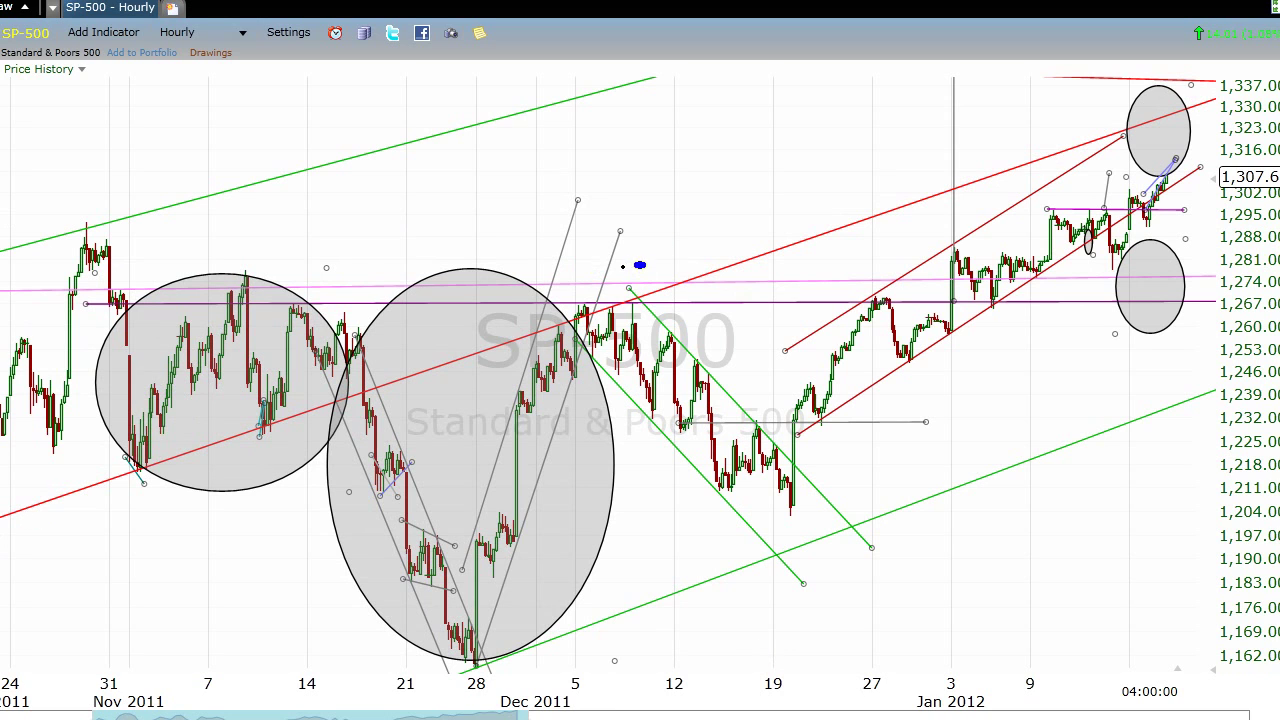
drag(591, 261, 999, 548)
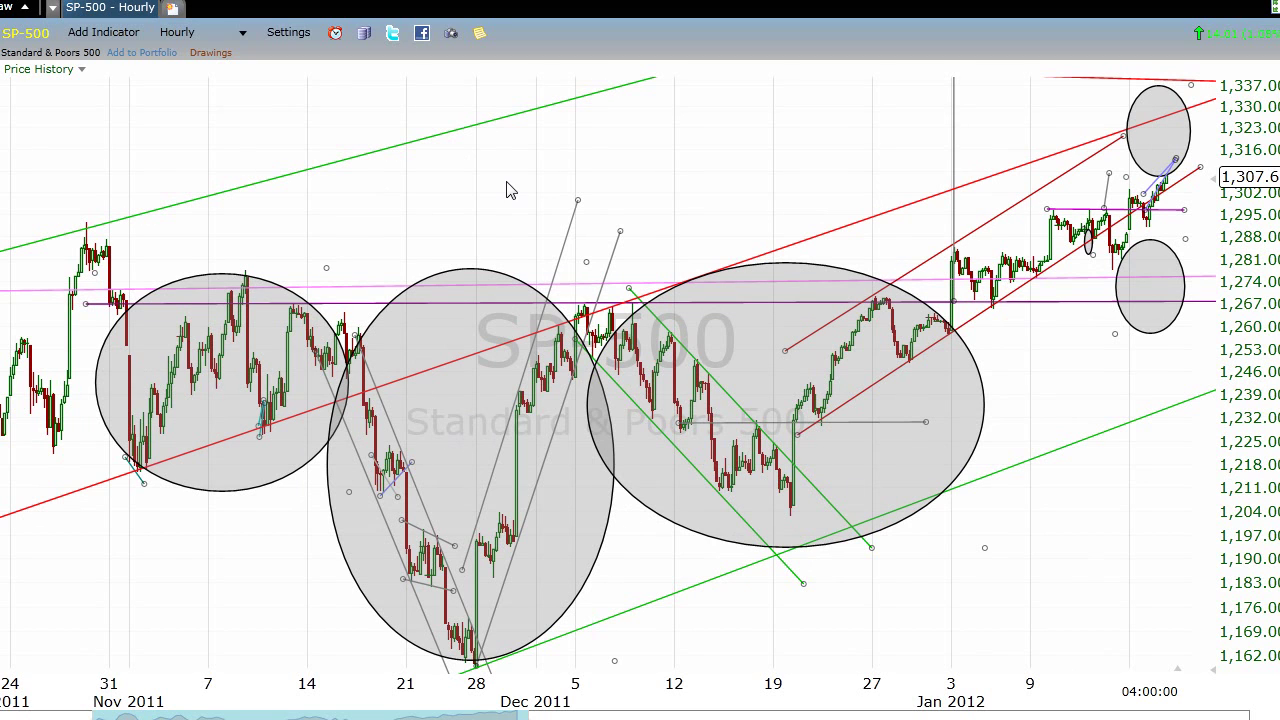
Set the chart interval to 10 Minute and delete the vertical grey line above the purple horizontal line at January 13.
click(237, 33)
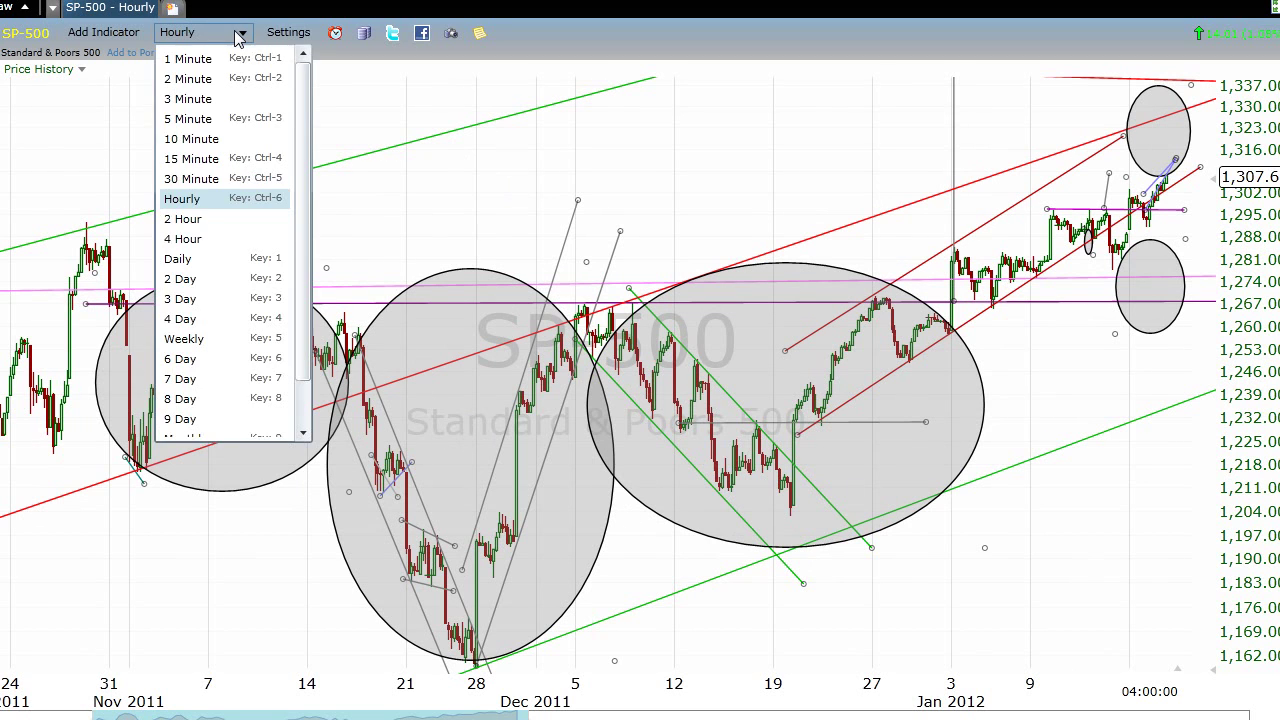
click(188, 139)
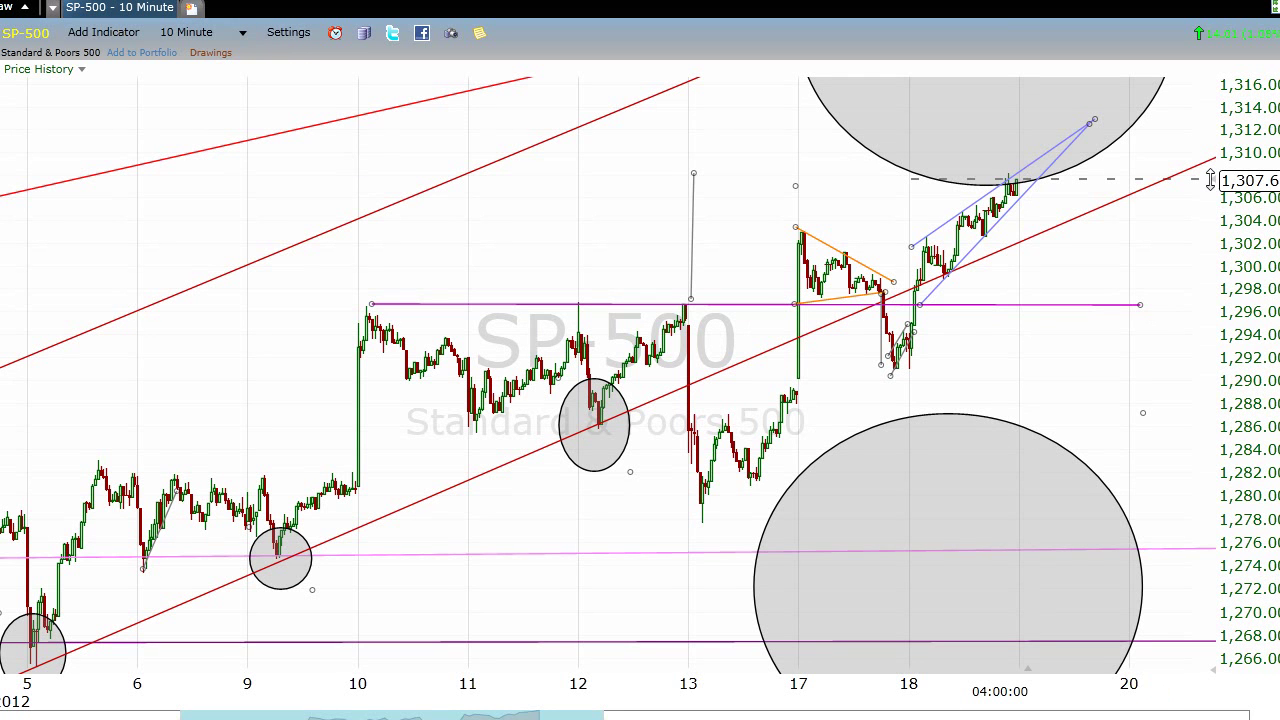
drag(1210, 180, 1216, 226)
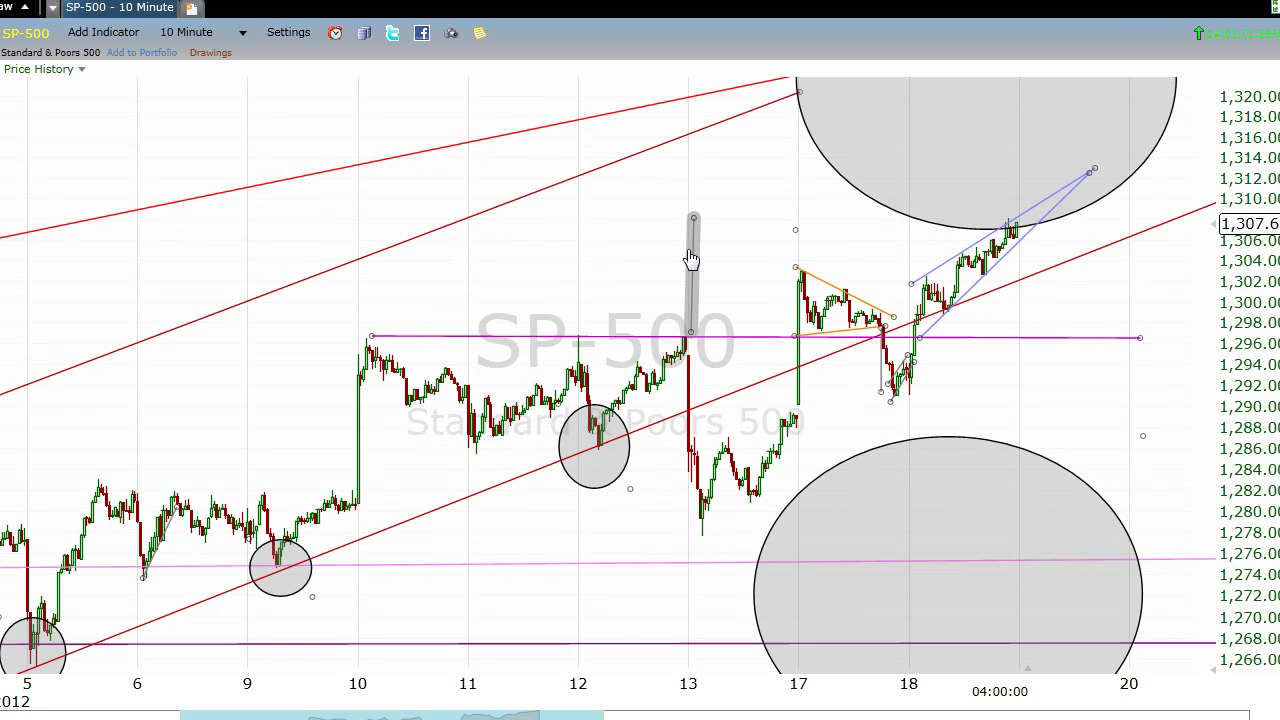
drag(695, 255, 693, 255)
click(694, 260)
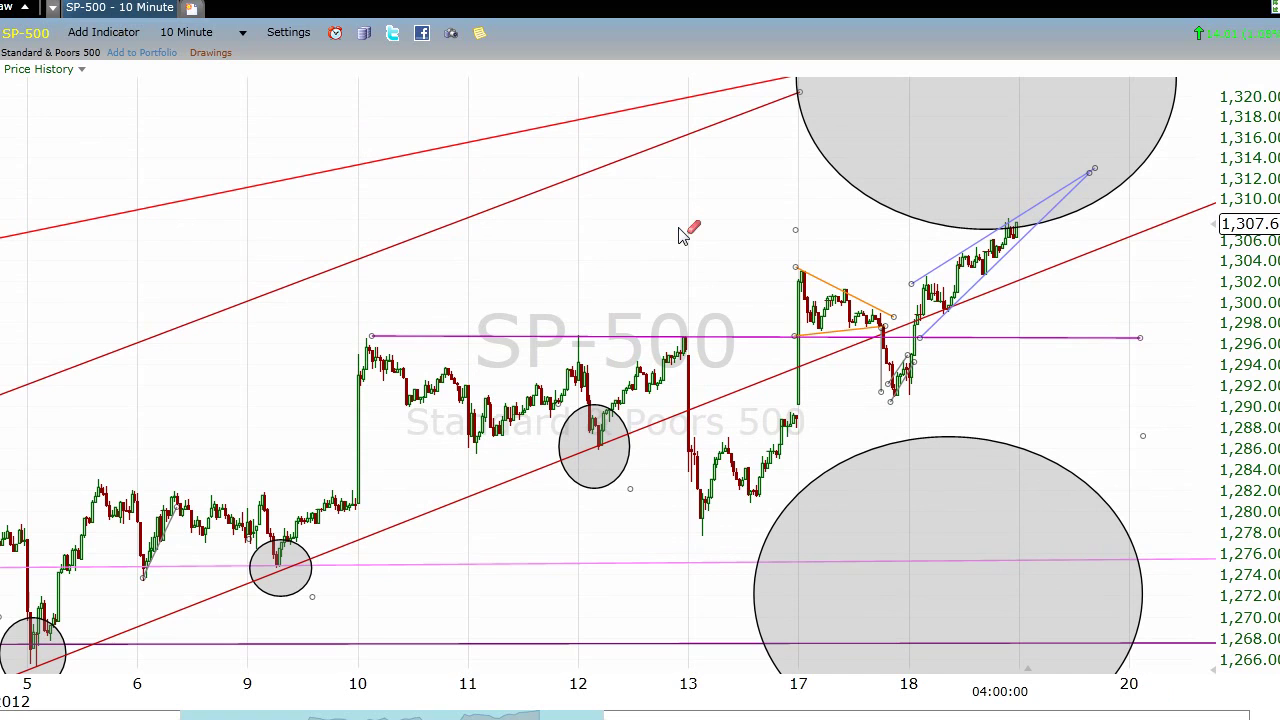
Compare the trend lines and the three marked troughs on the 30 Minute and 2 Hour intervals, back to August 2011.
click(216, 38)
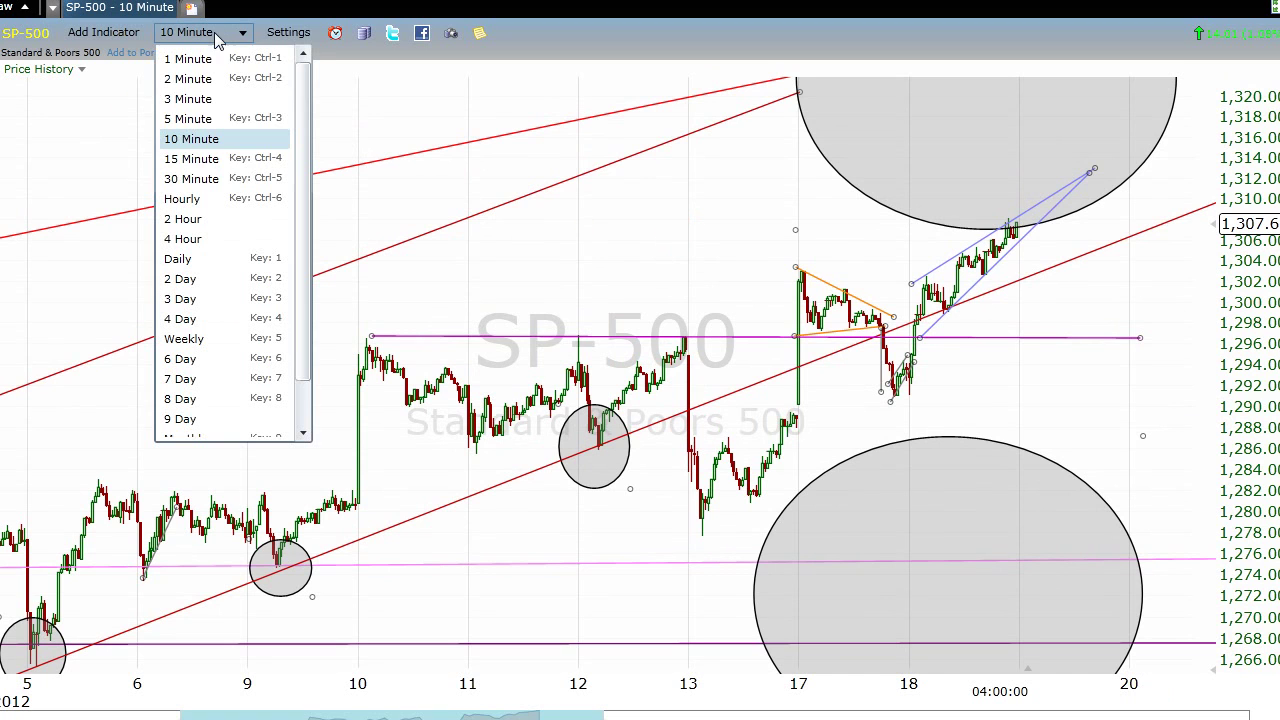
click(192, 179)
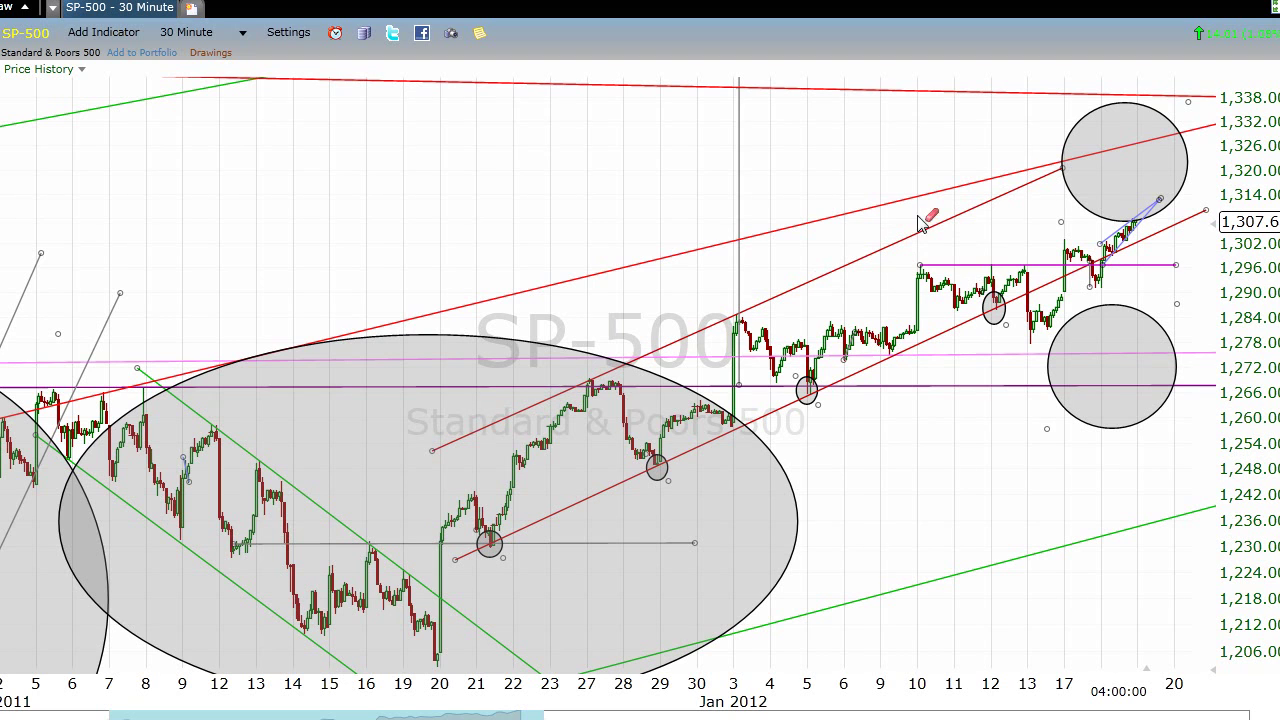
right_click(858, 195)
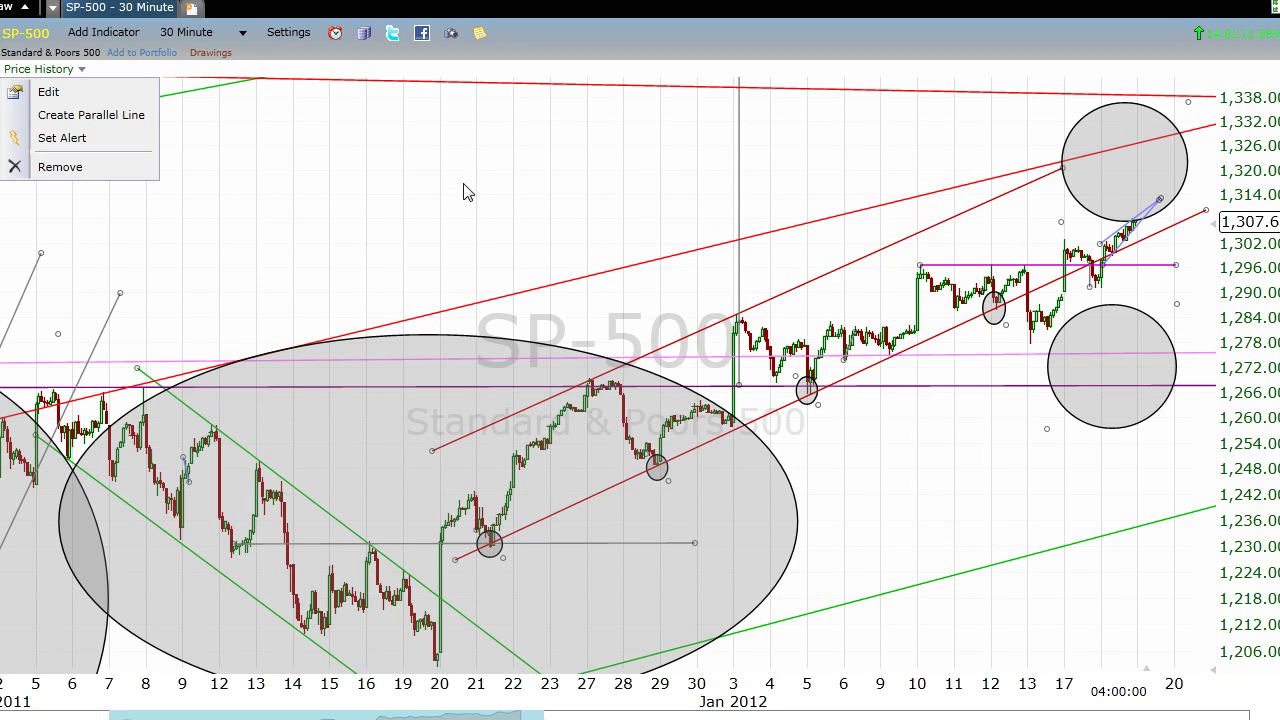
click(229, 38)
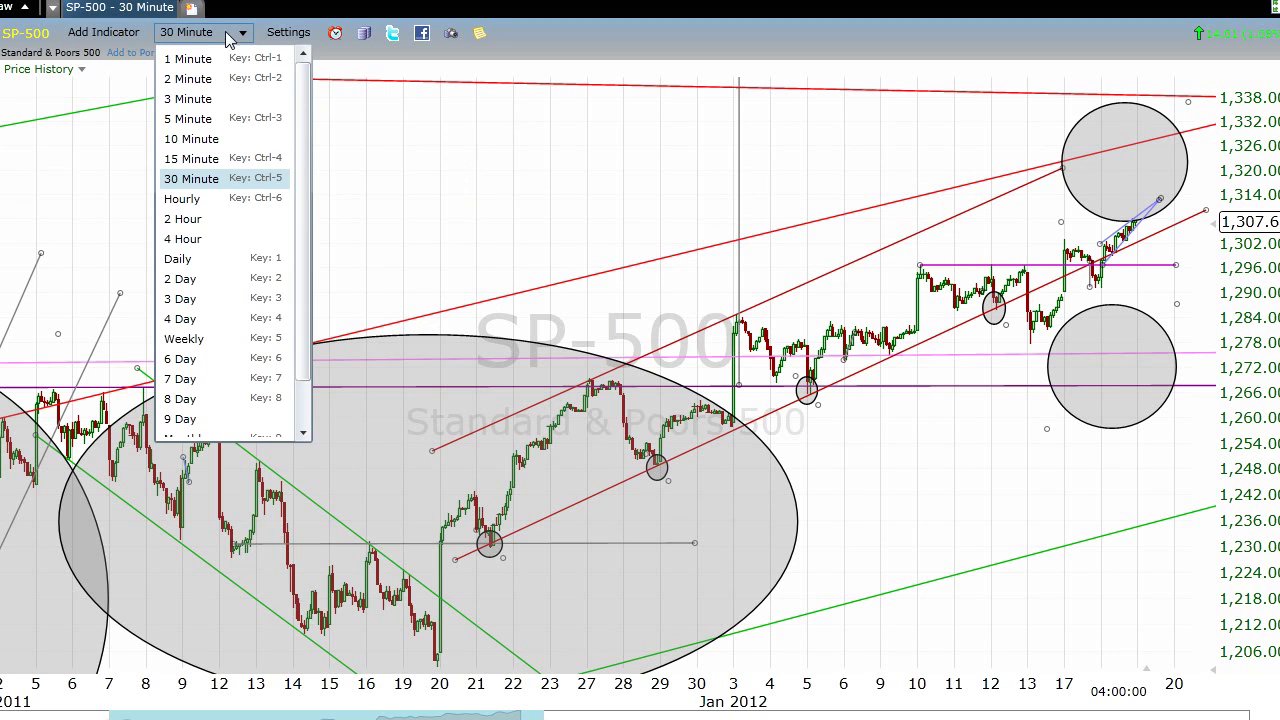
click(185, 219)
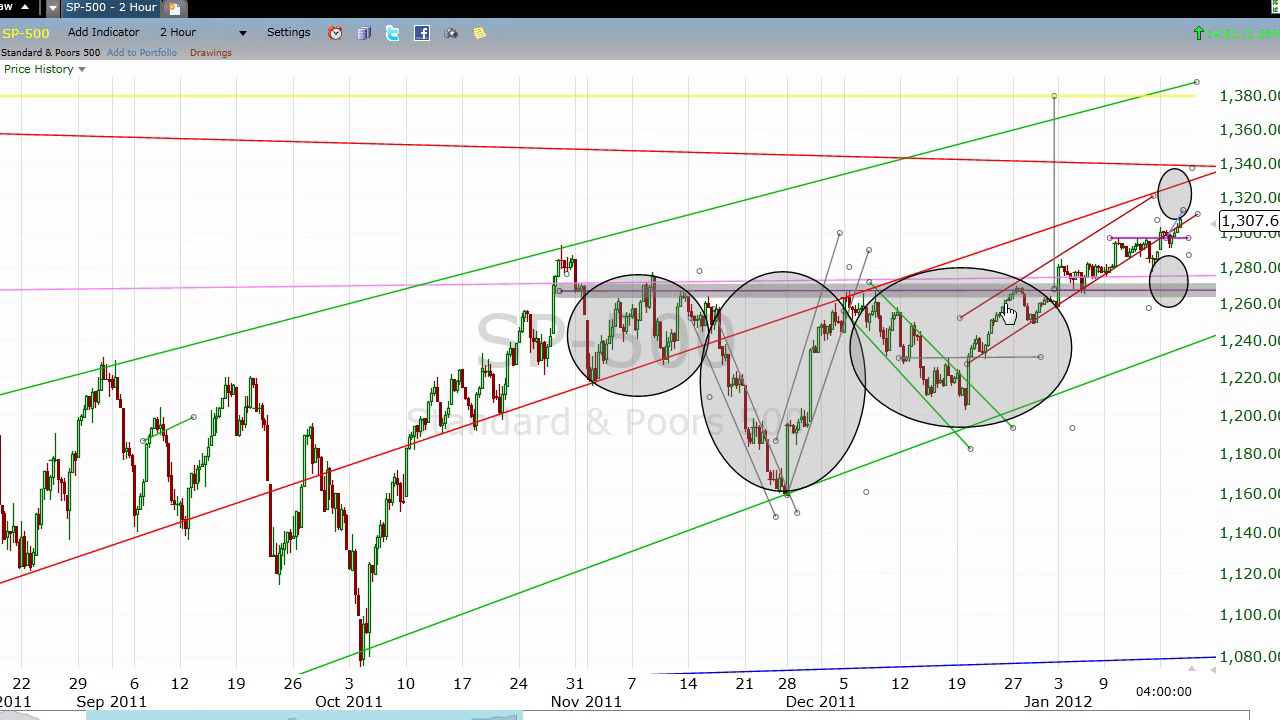
click(225, 35)
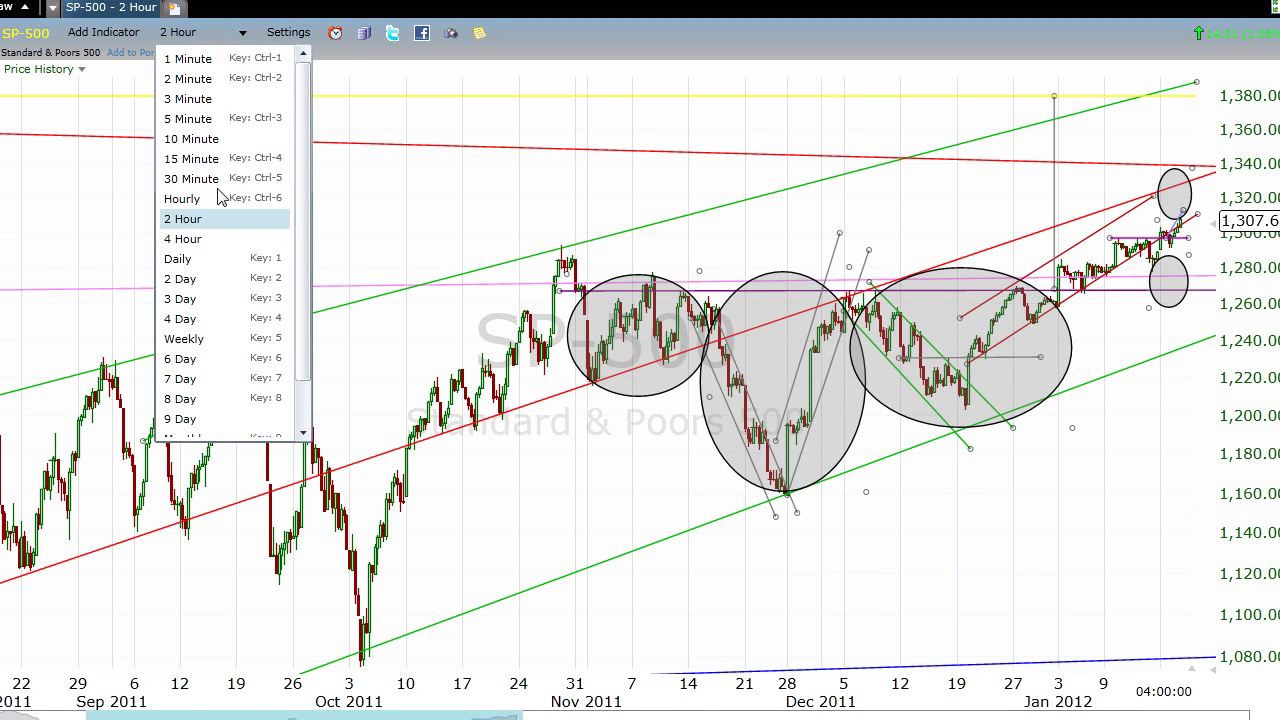
click(219, 178)
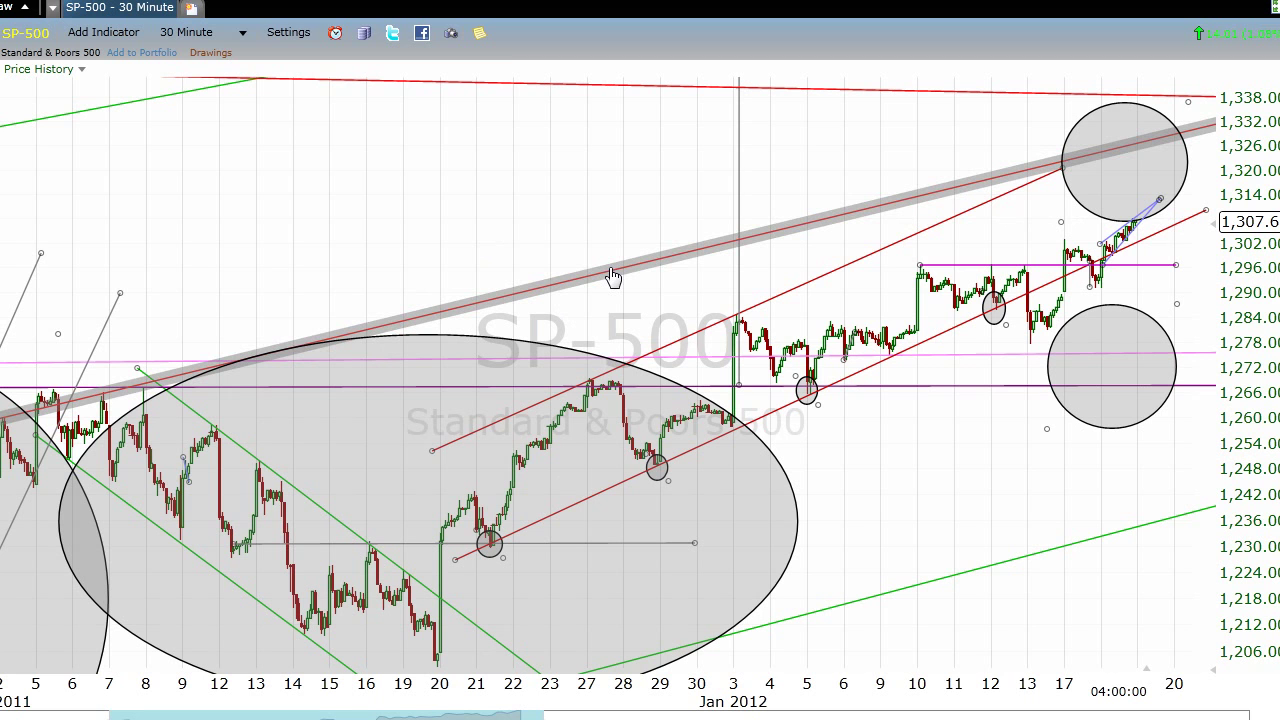
key(Up)
key(Up)
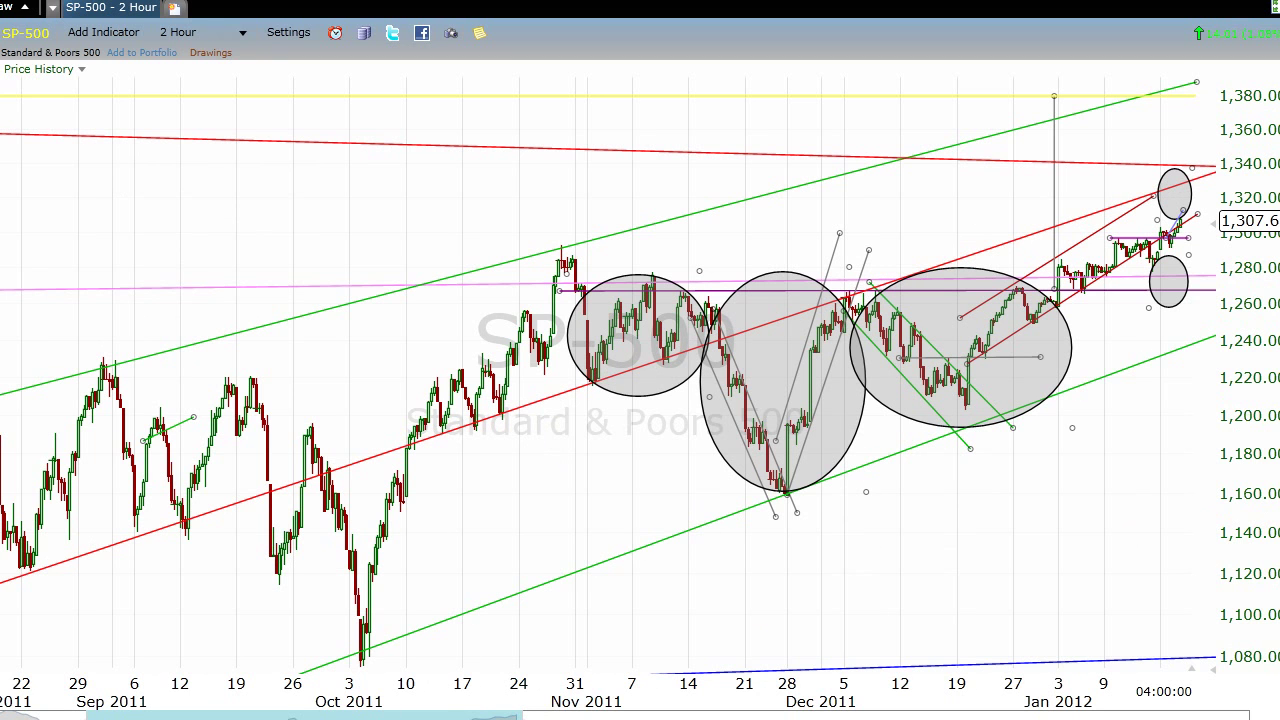
scroll(331, 576, down, 2)
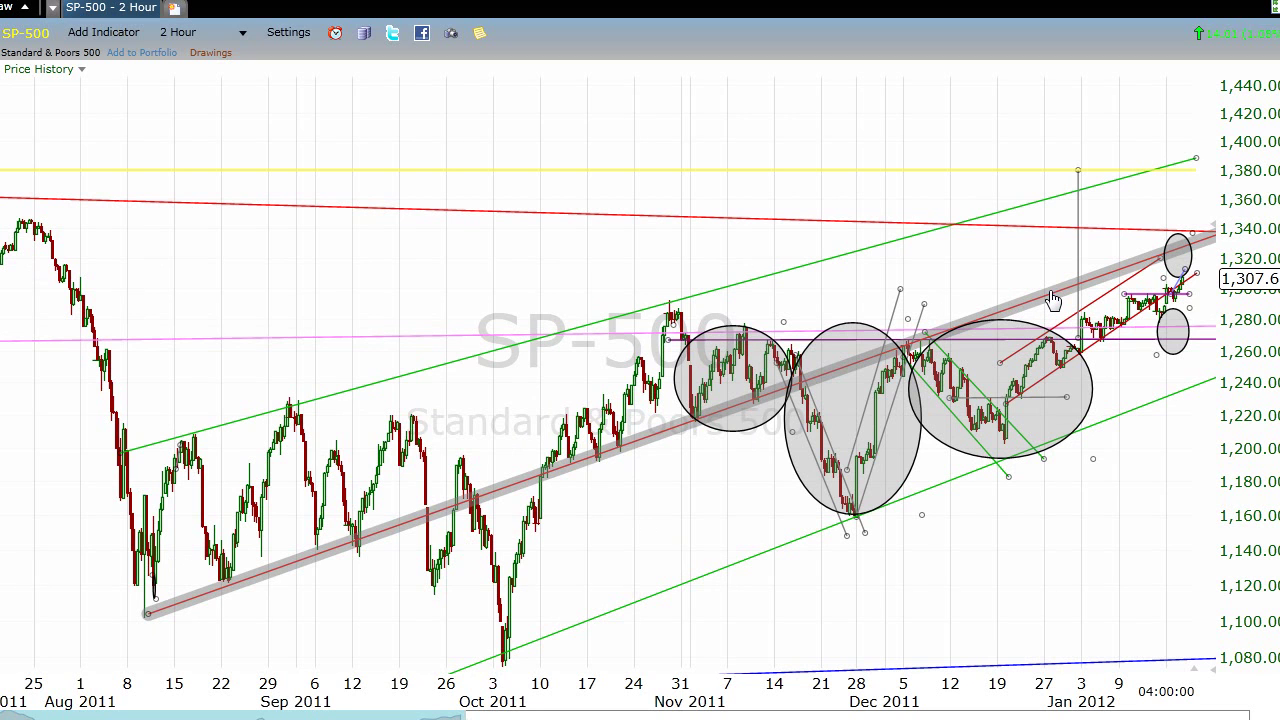
Set the chart interval to 30 Minute and recolor the gently falling upper red trend line medium blue.
click(226, 36)
click(218, 179)
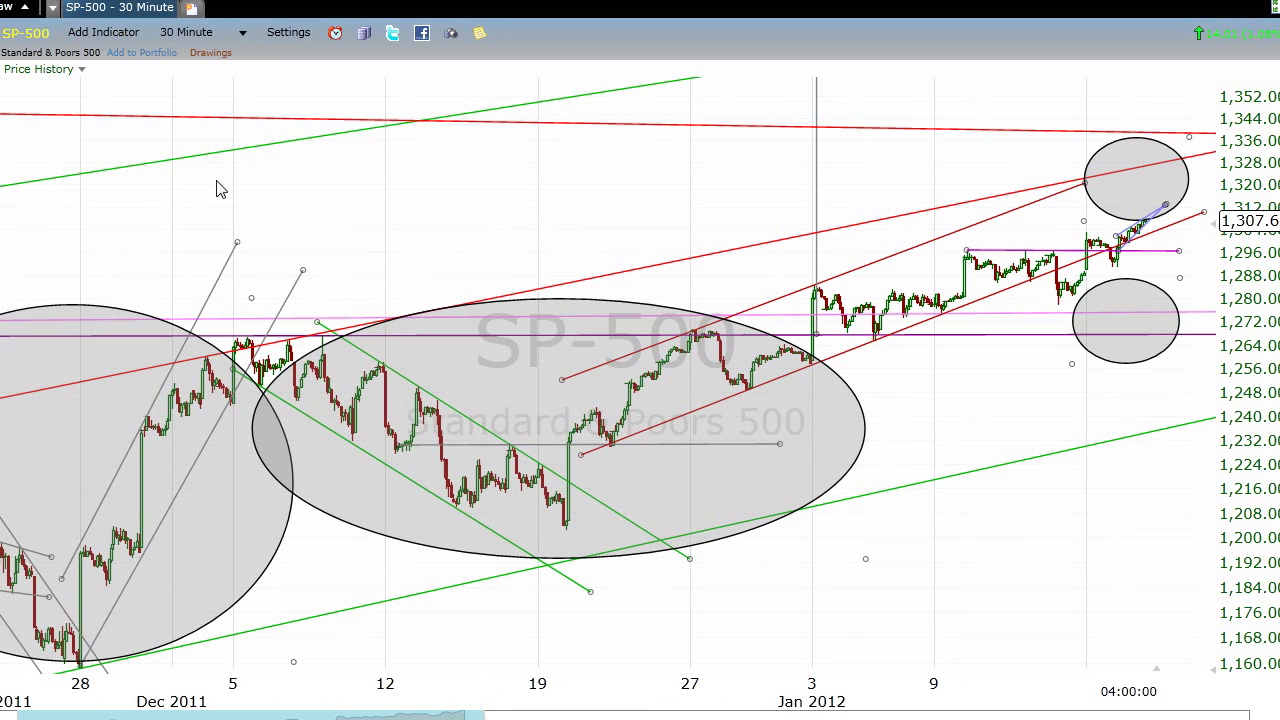
right_click(632, 135)
click(668, 138)
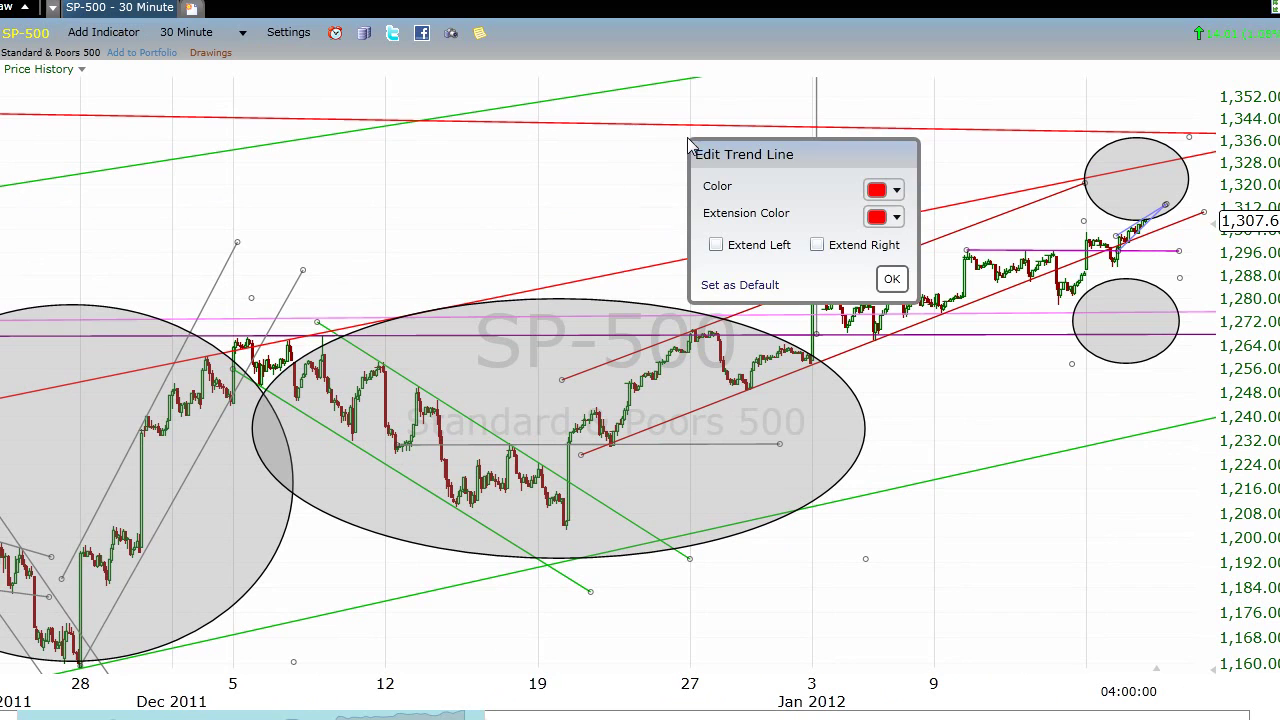
click(897, 191)
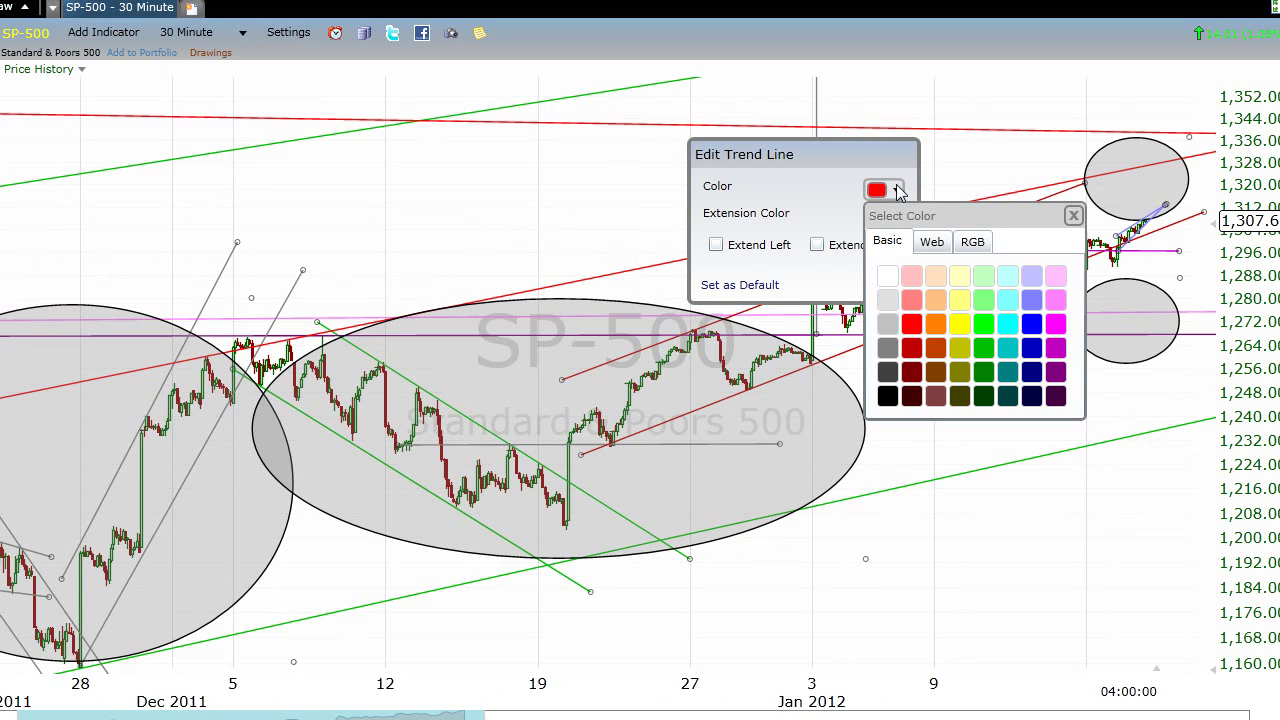
click(1033, 372)
click(897, 191)
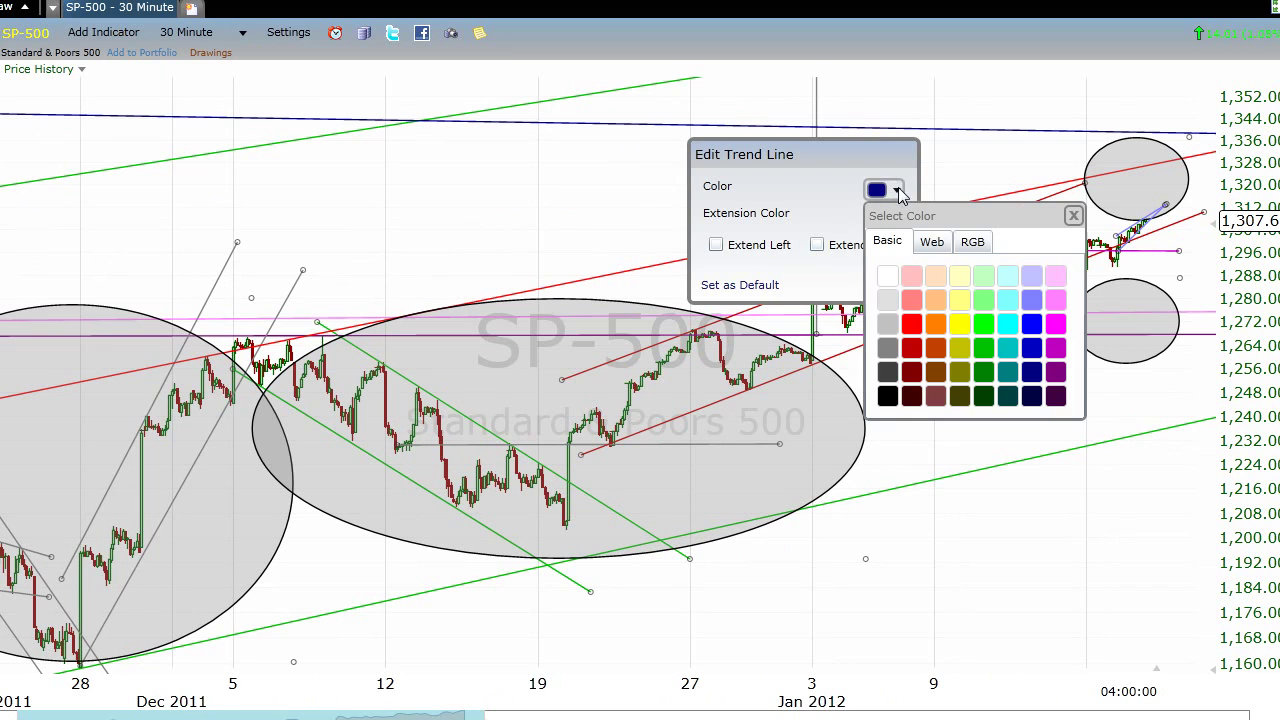
click(1033, 347)
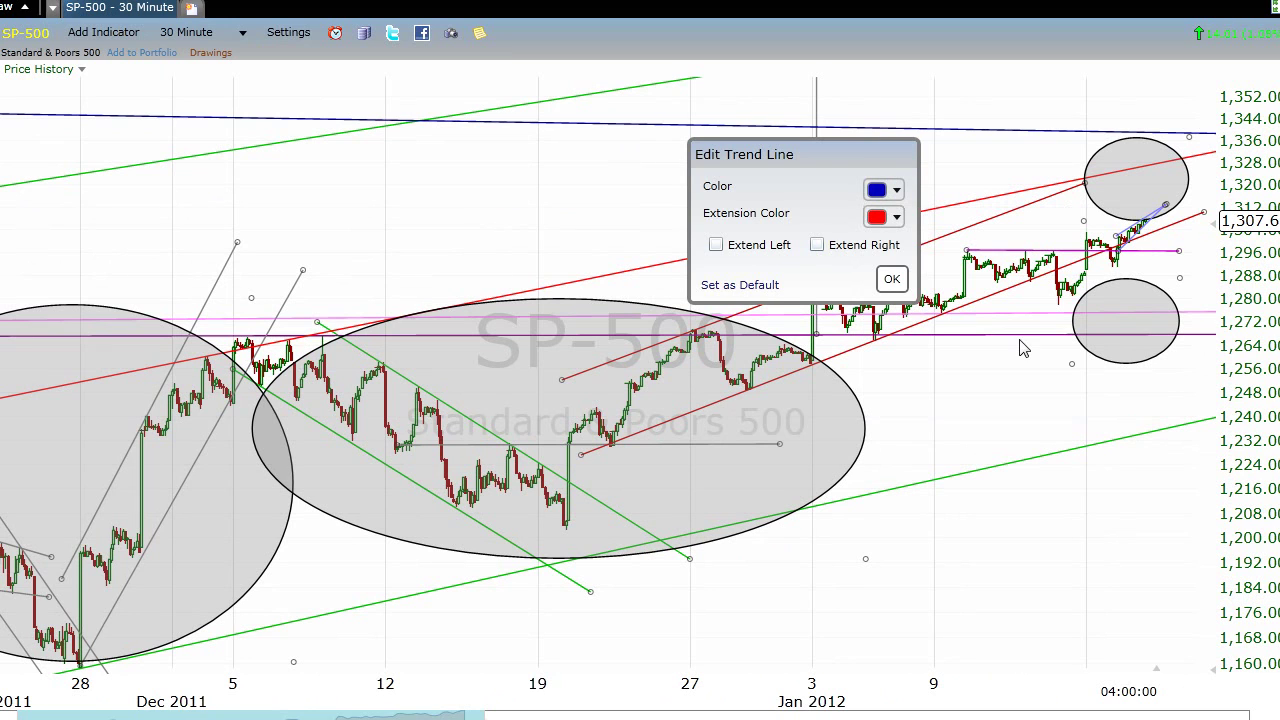
click(889, 281)
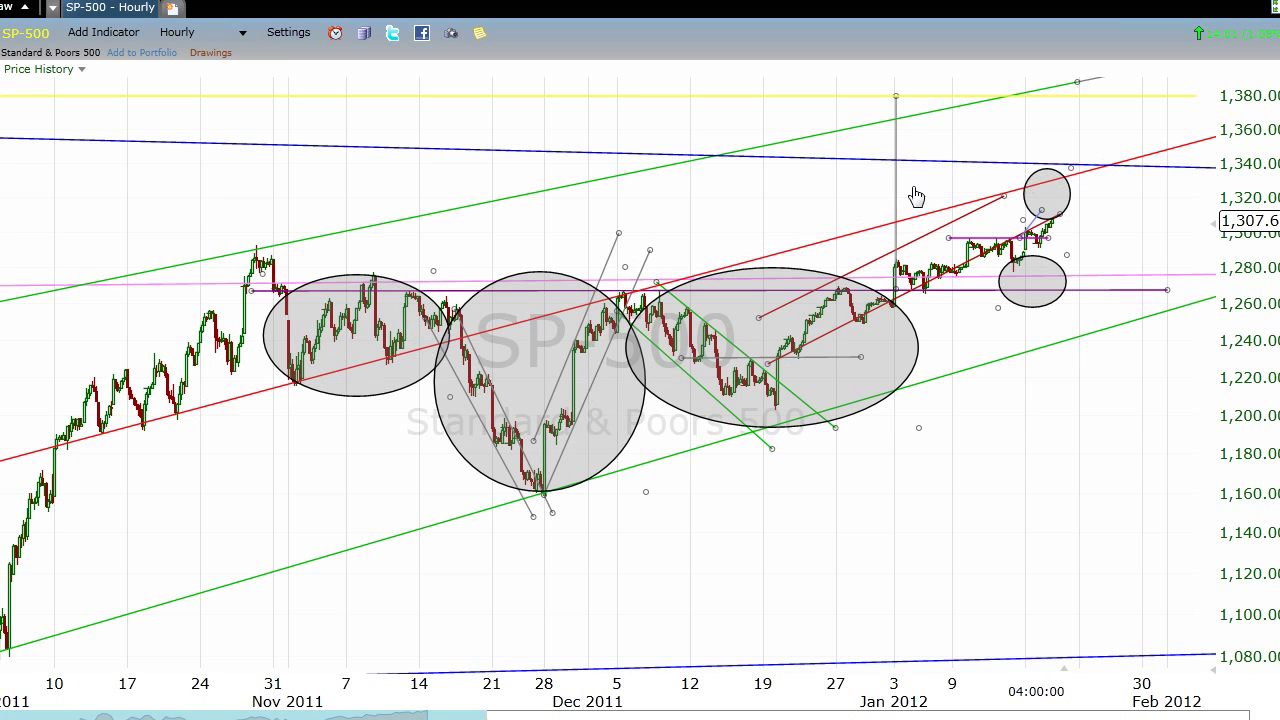
Measure the middle trough's depth with the vertical grey line at November 28, and return the line to January 3 above the neckline.
drag(896, 200, 548, 392)
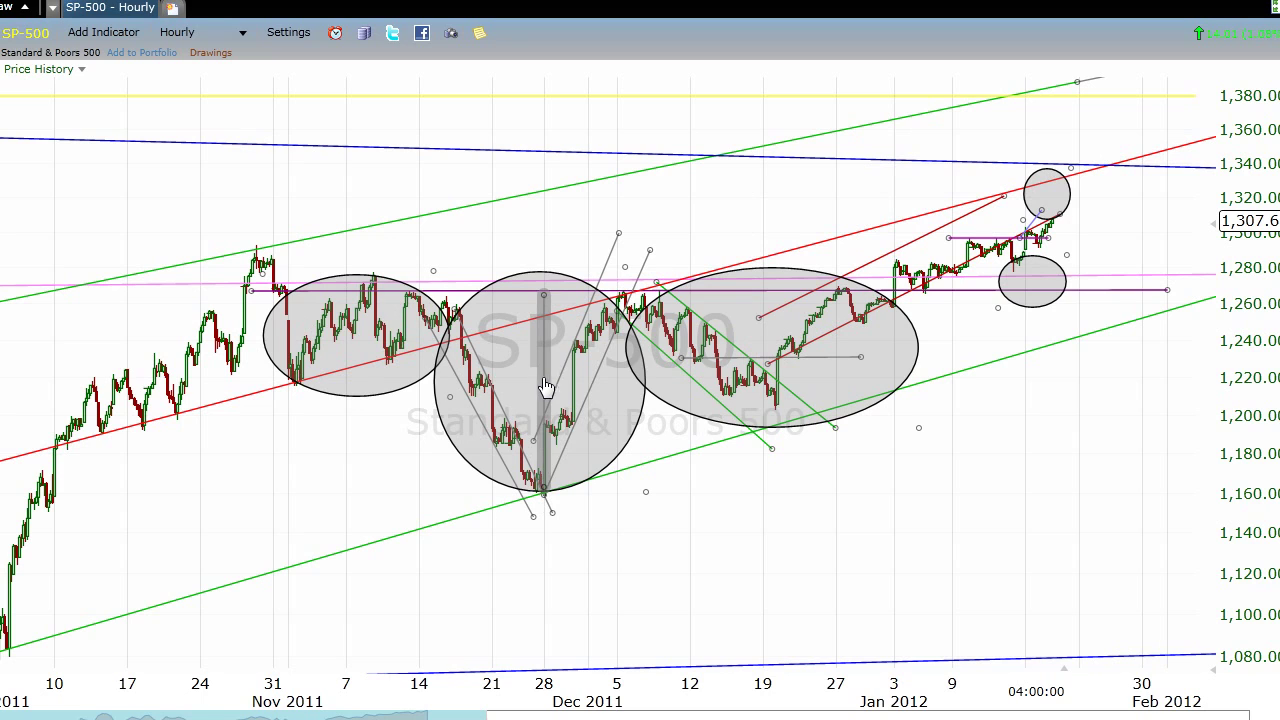
drag(545, 386, 895, 188)
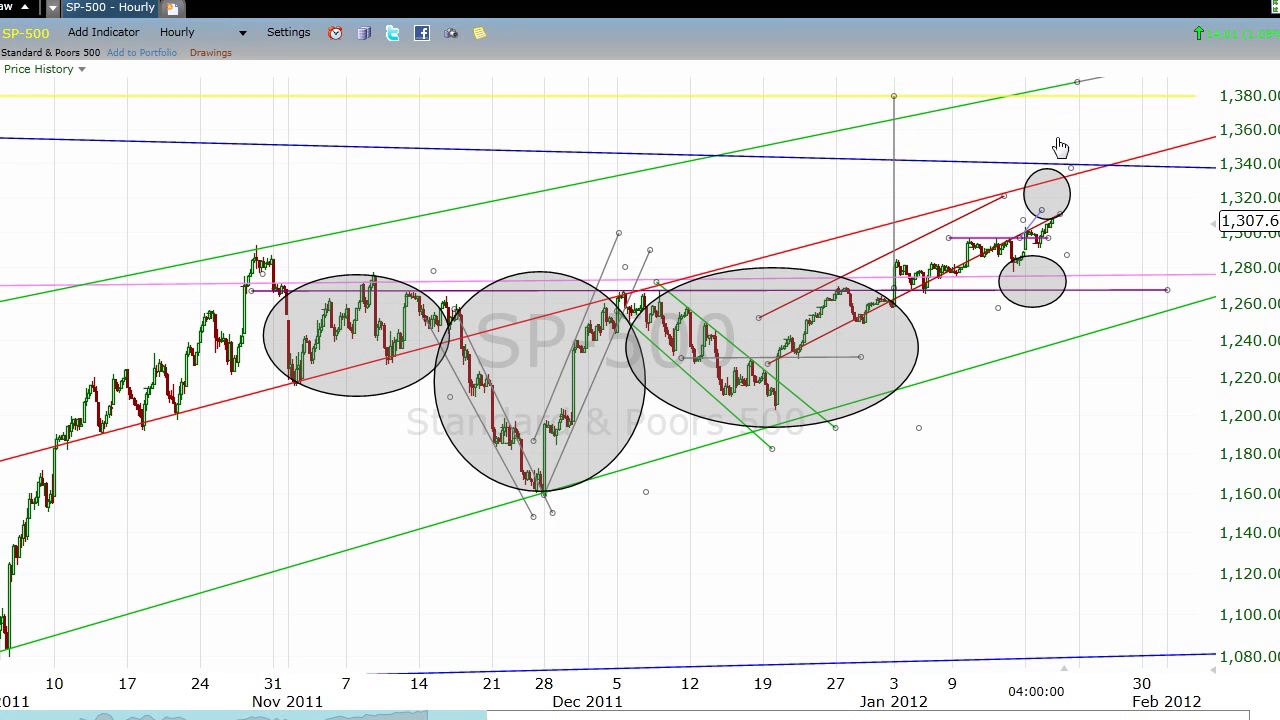
Examine the January 2012 rising channel and the blue trend line on the hourly chart at several time scales.
scroll(608, 374, up, 1)
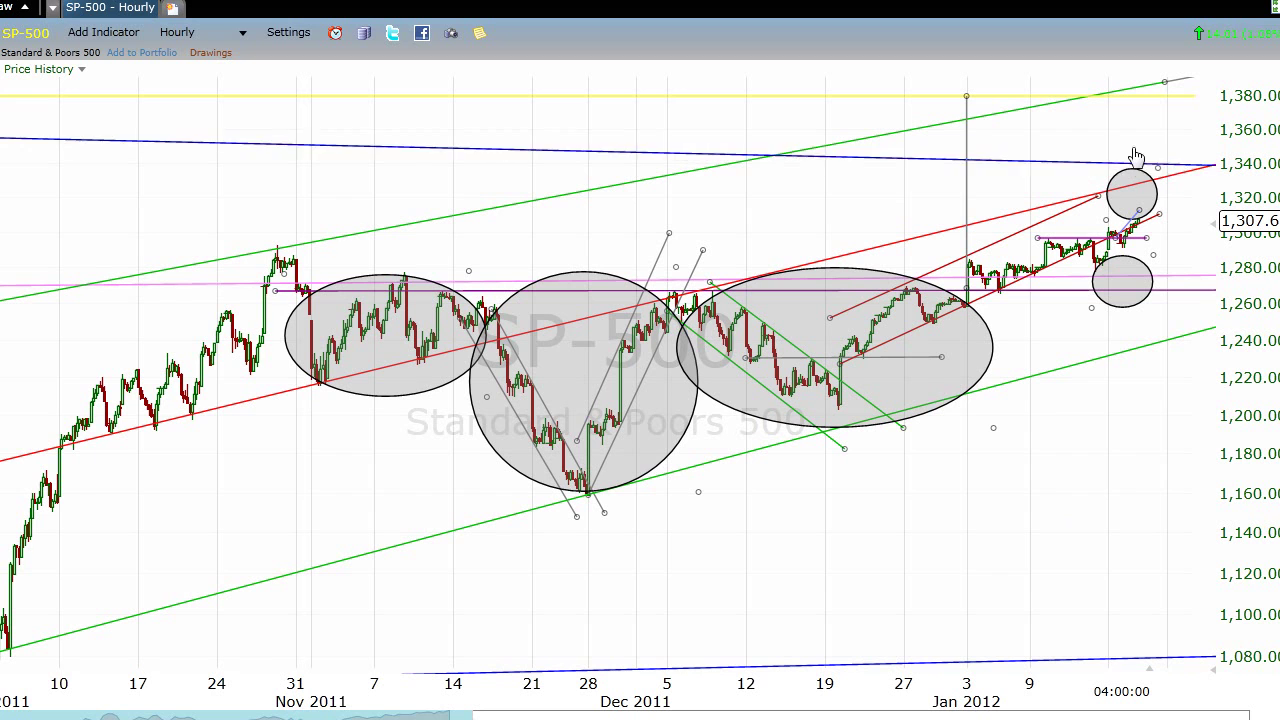
right_click(1060, 172)
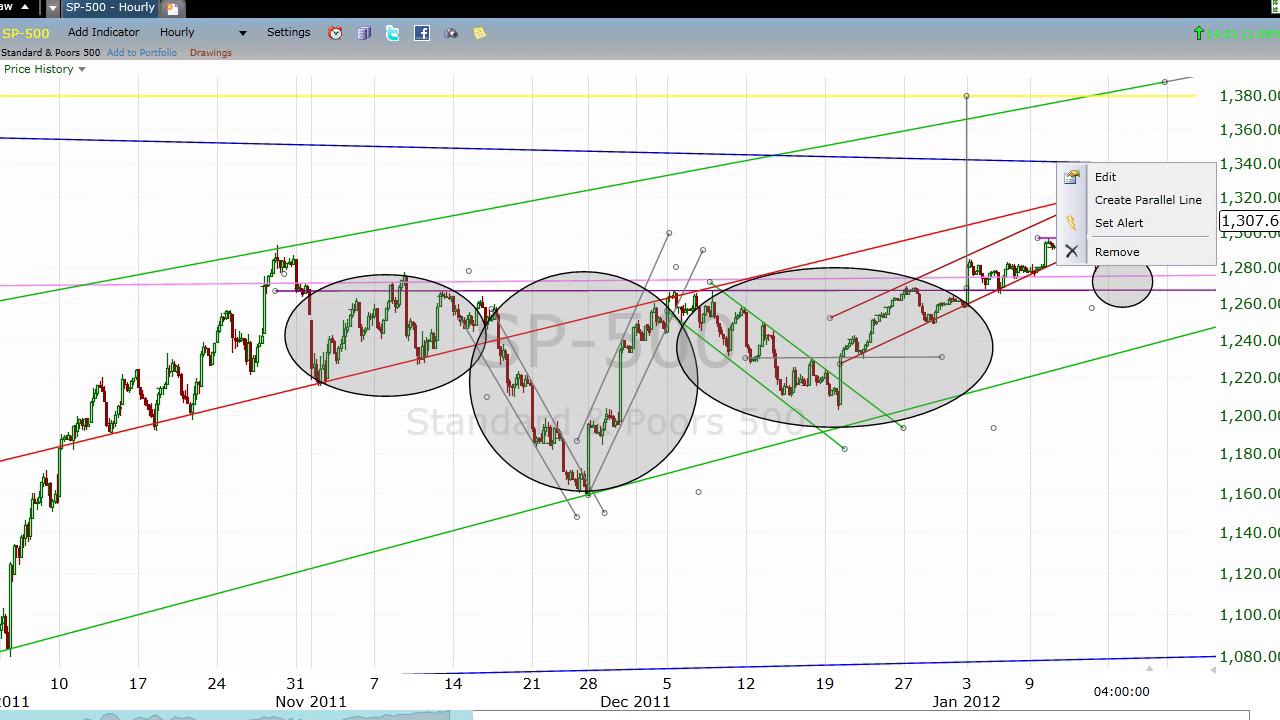
scroll(838, 190, up, 3)
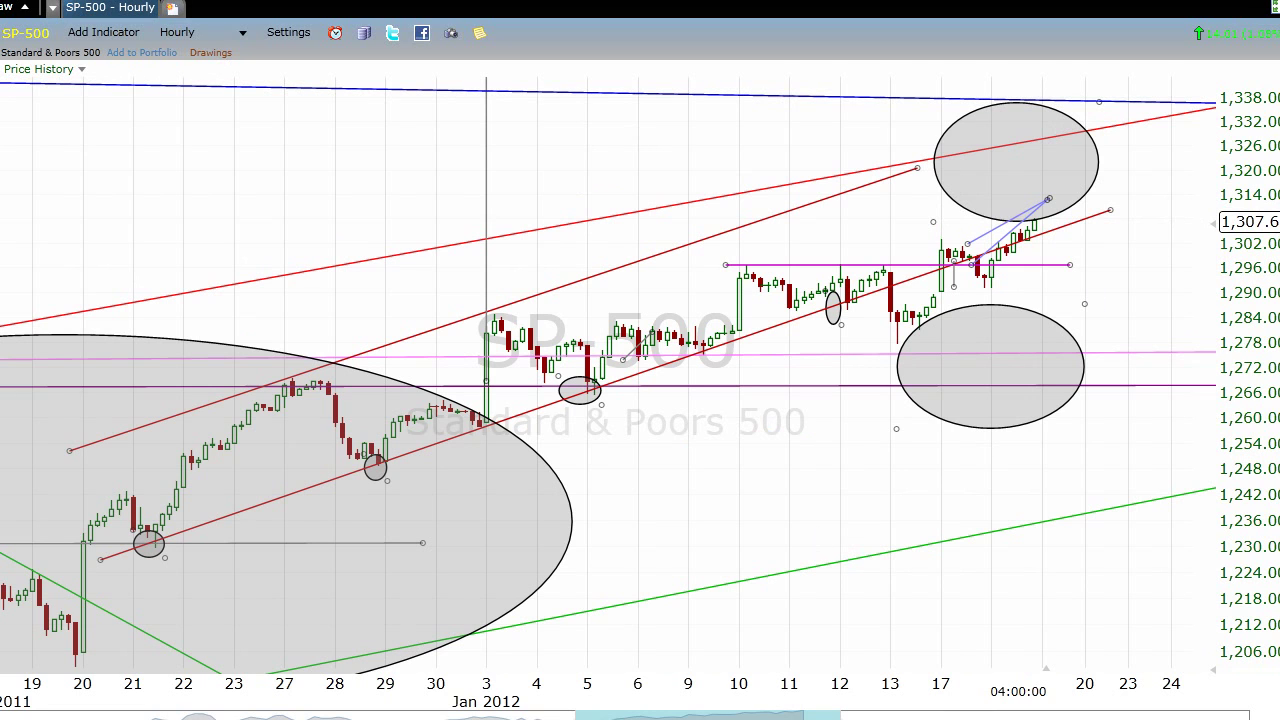
scroll(608, 375, up, 2)
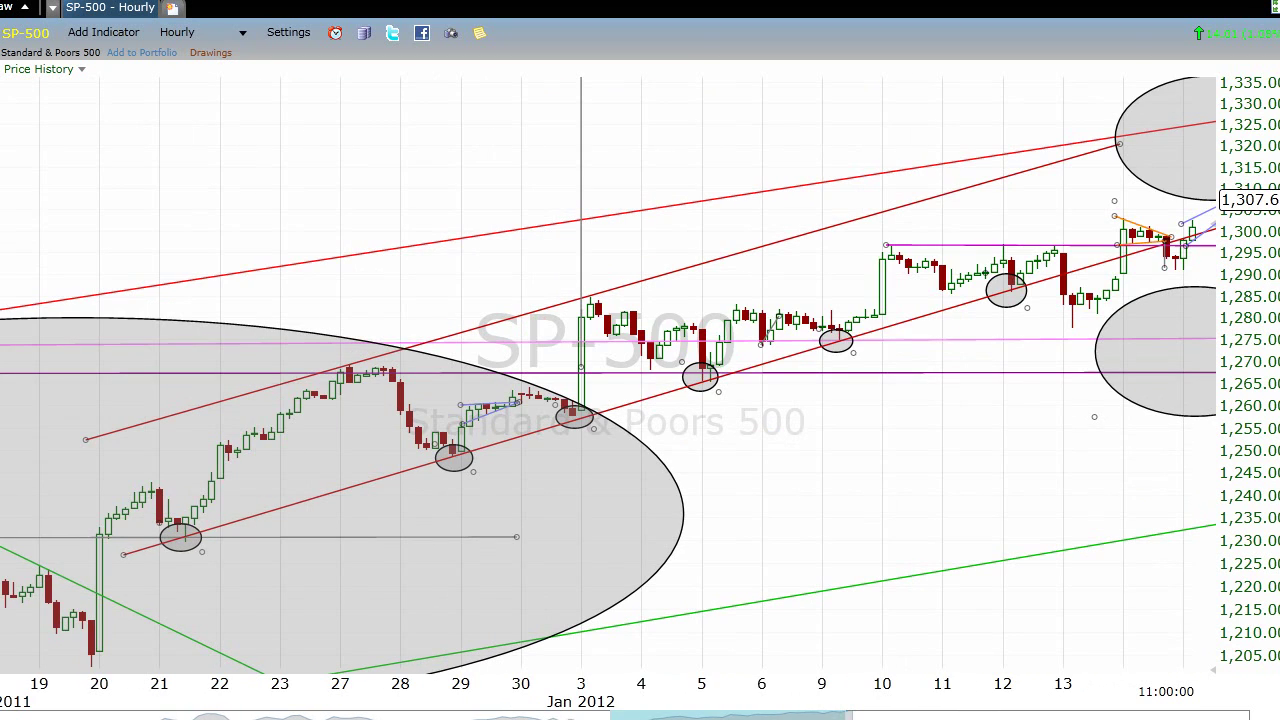
scroll(608, 375, up, 2)
scroll(608, 375, up, 3)
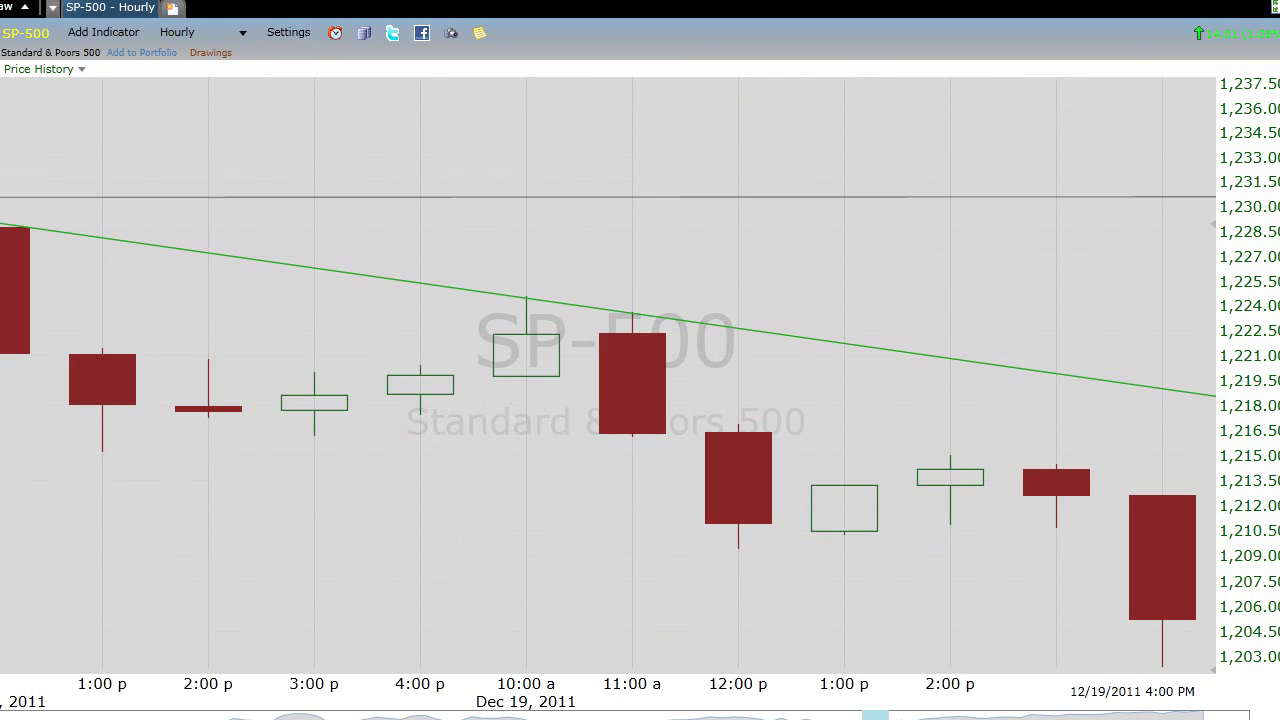
scroll(608, 375, down, 3)
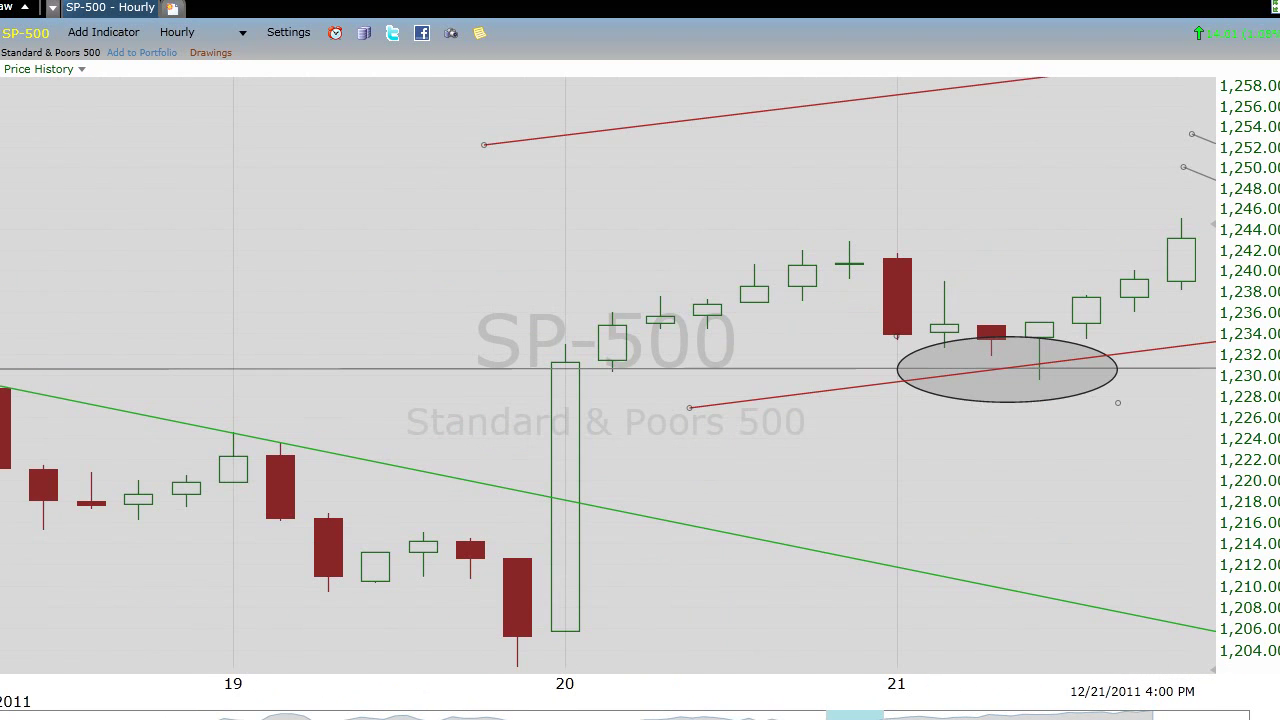
scroll(608, 375, down, 3)
scroll(608, 375, down, 3)
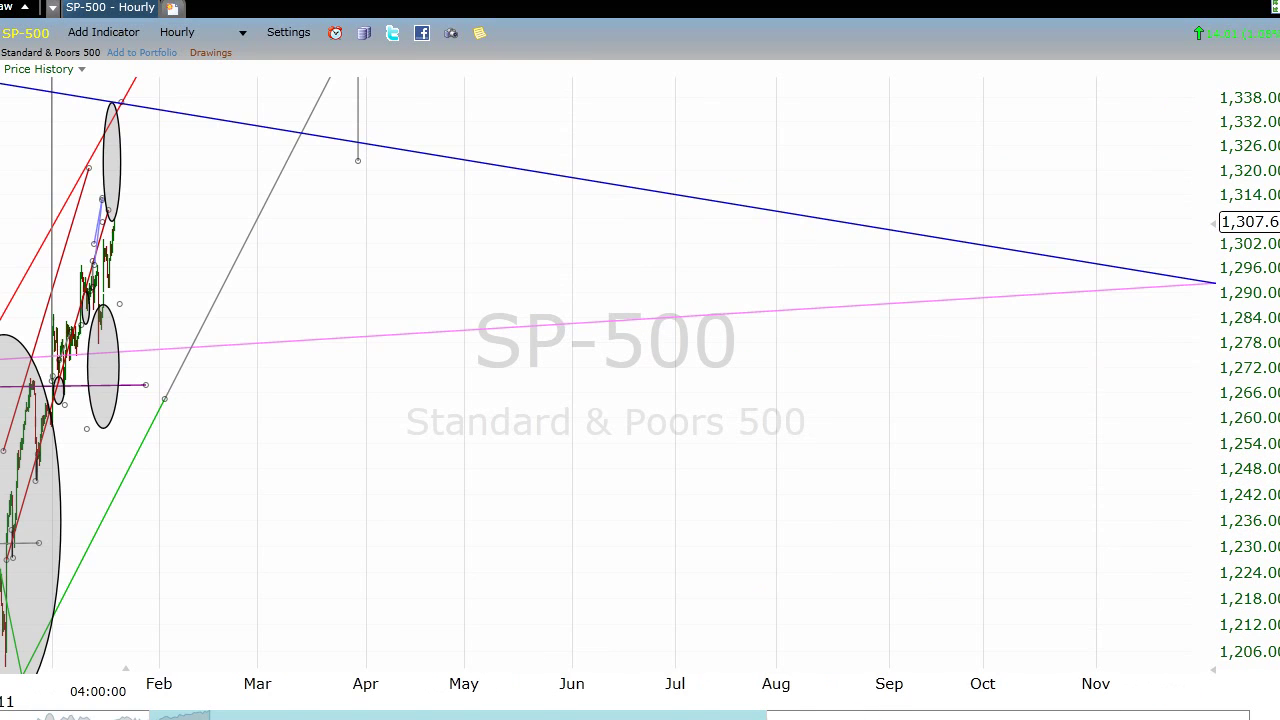
scroll(608, 375, up, 3)
scroll(689, 666, down, 1)
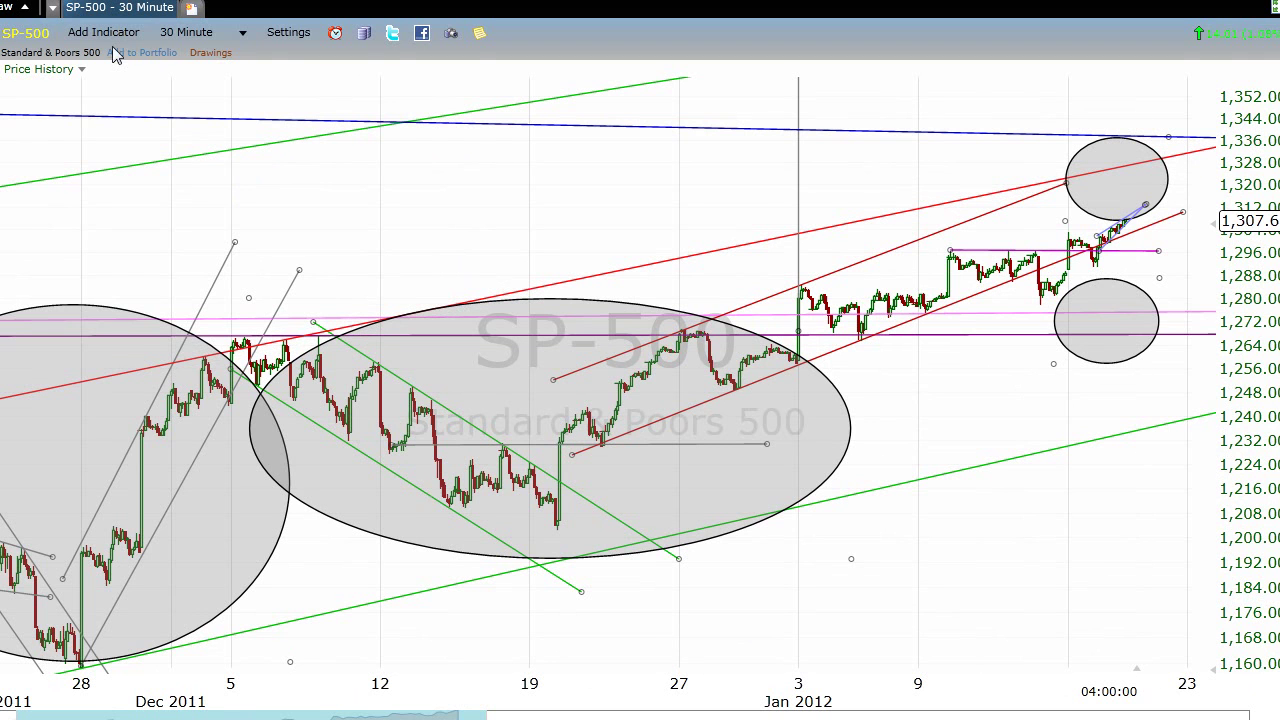
Examine the blue rising wedge and the large upper ellipse on the 5 Minute interval with different price-axis ranges.
click(232, 37)
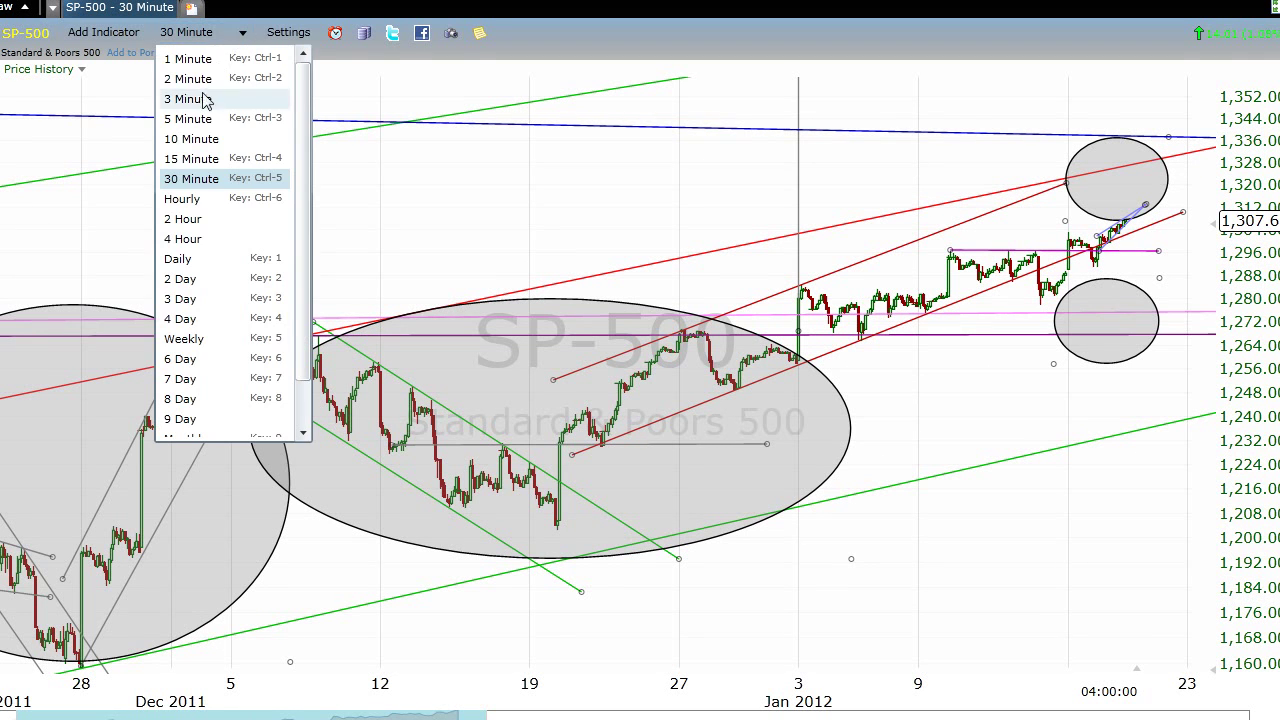
click(200, 120)
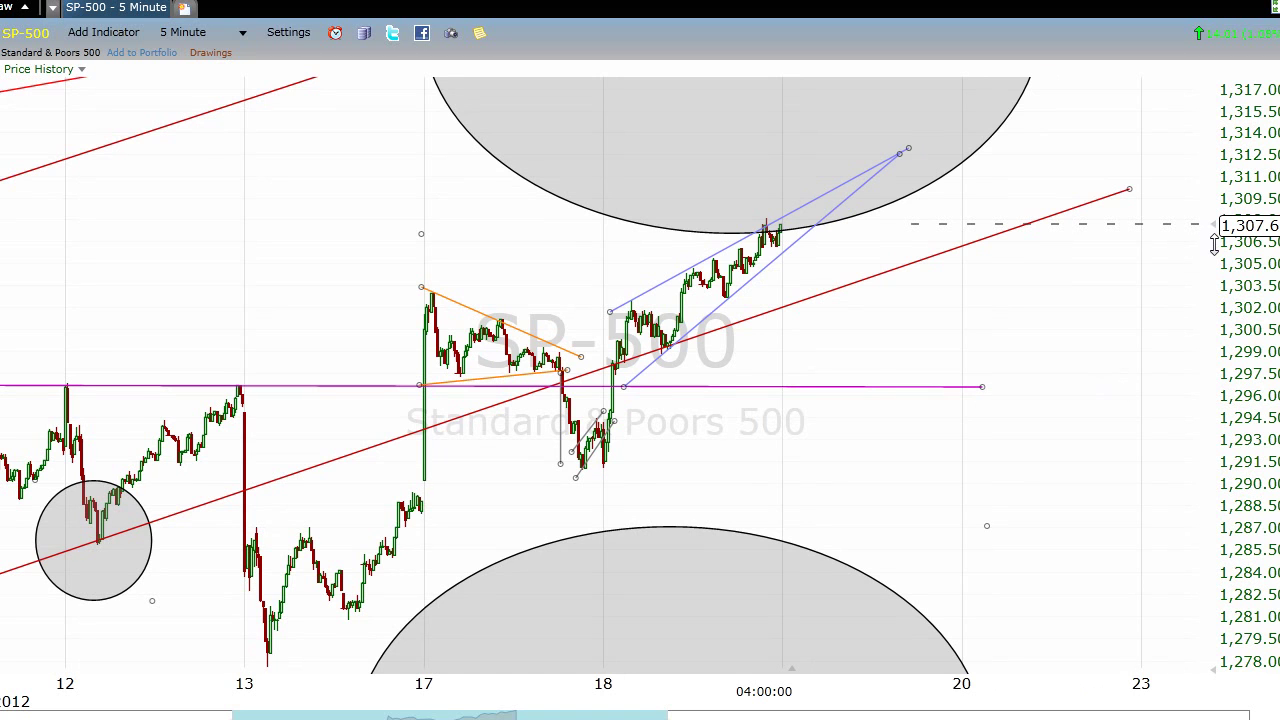
drag(1214, 243, 1214, 258)
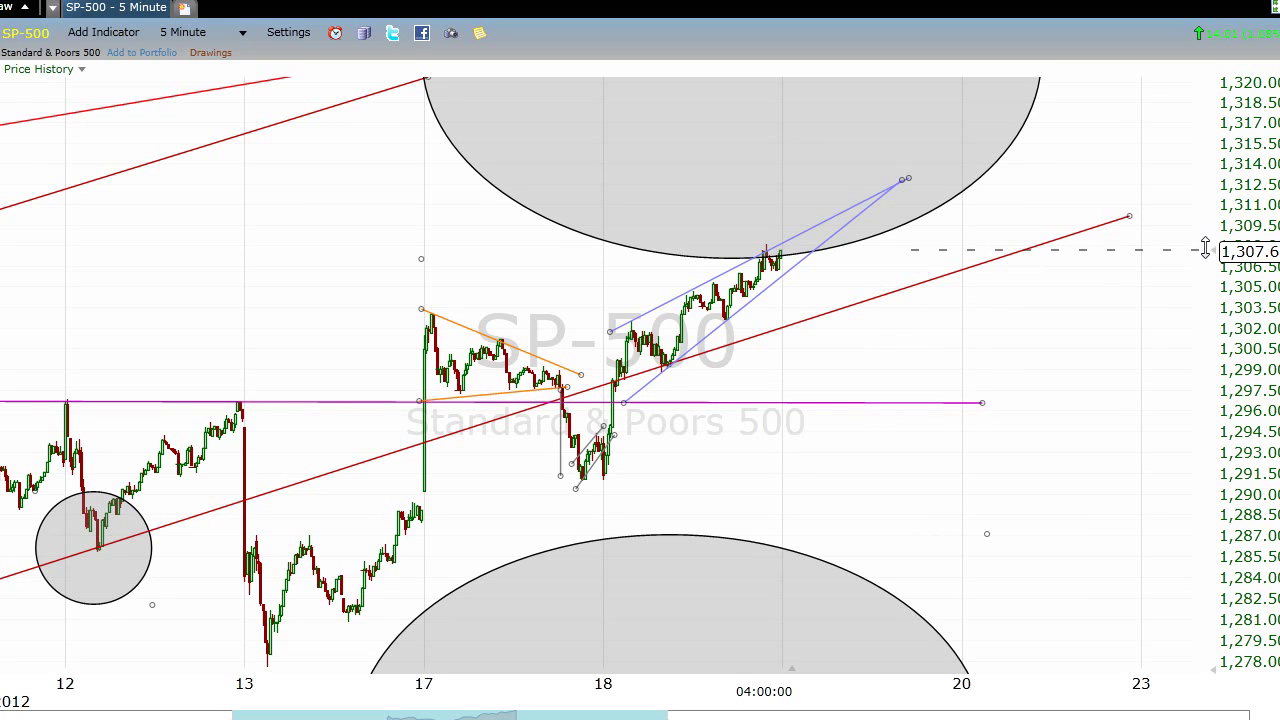
drag(1211, 277, 1206, 345)
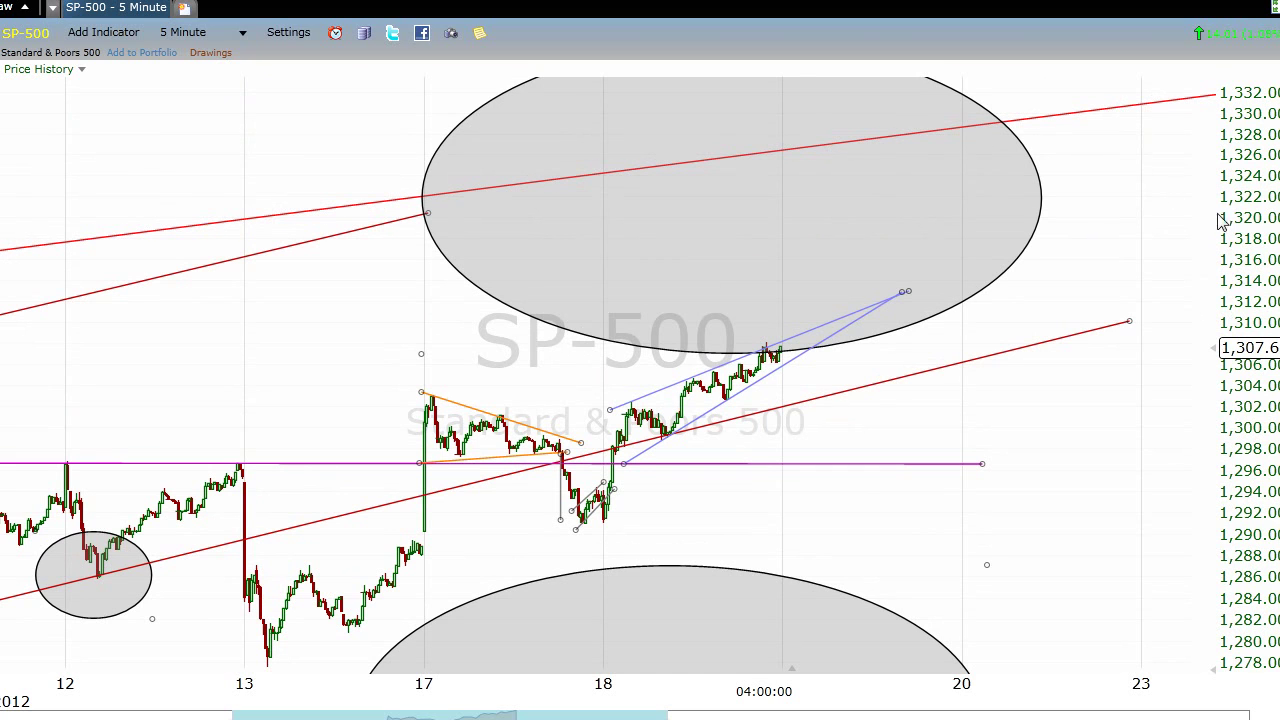
drag(1216, 367, 1214, 382)
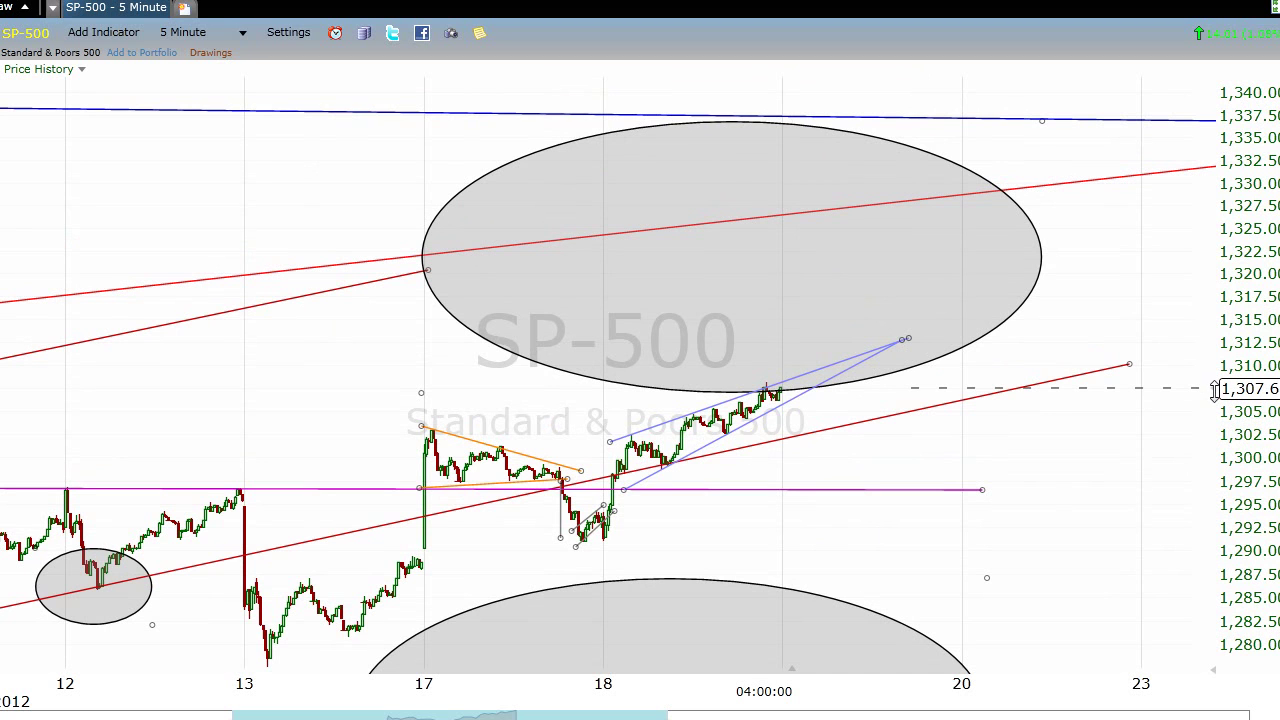
drag(1215, 390, 1223, 449)
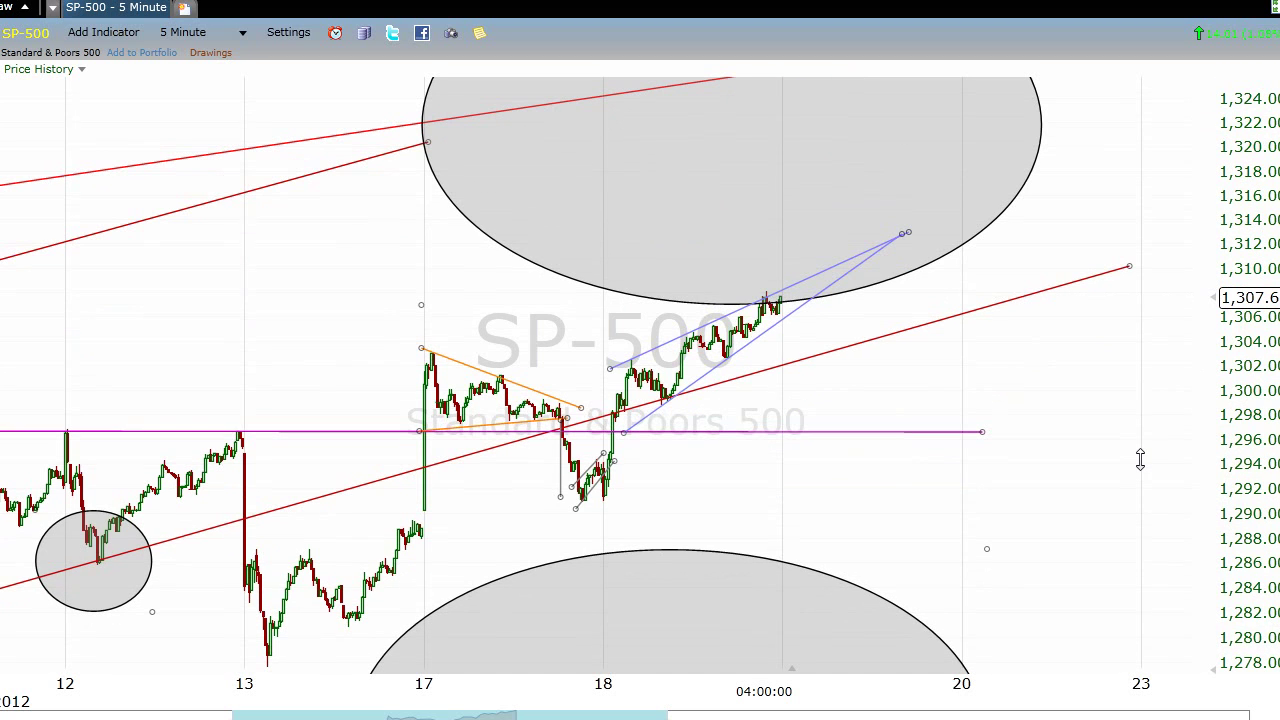